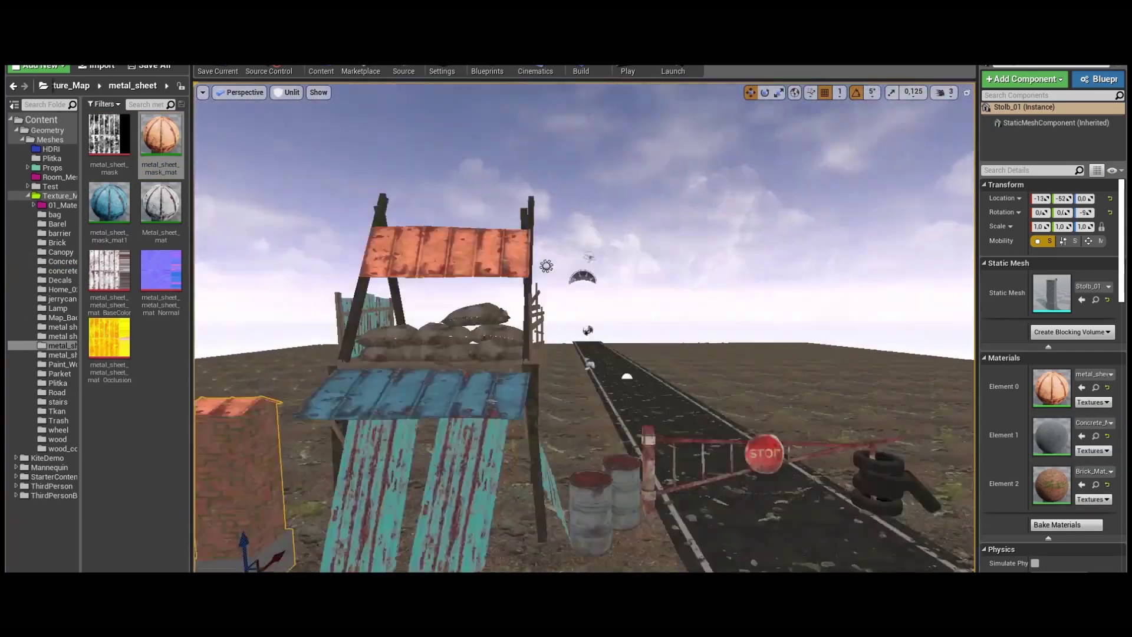
- Open the Geometry > Meshes > Props folder in the Content Browser
click(52, 168)
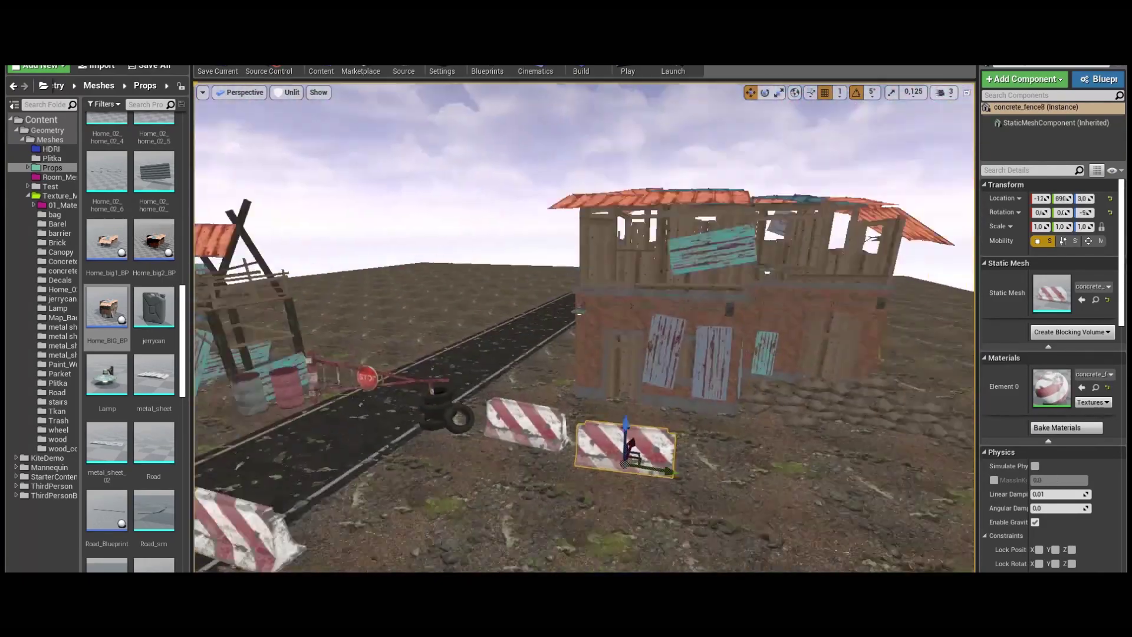
- Reframe the viewport around the concrete barrier near the barrel
right_drag(682, 440, 682, 440)
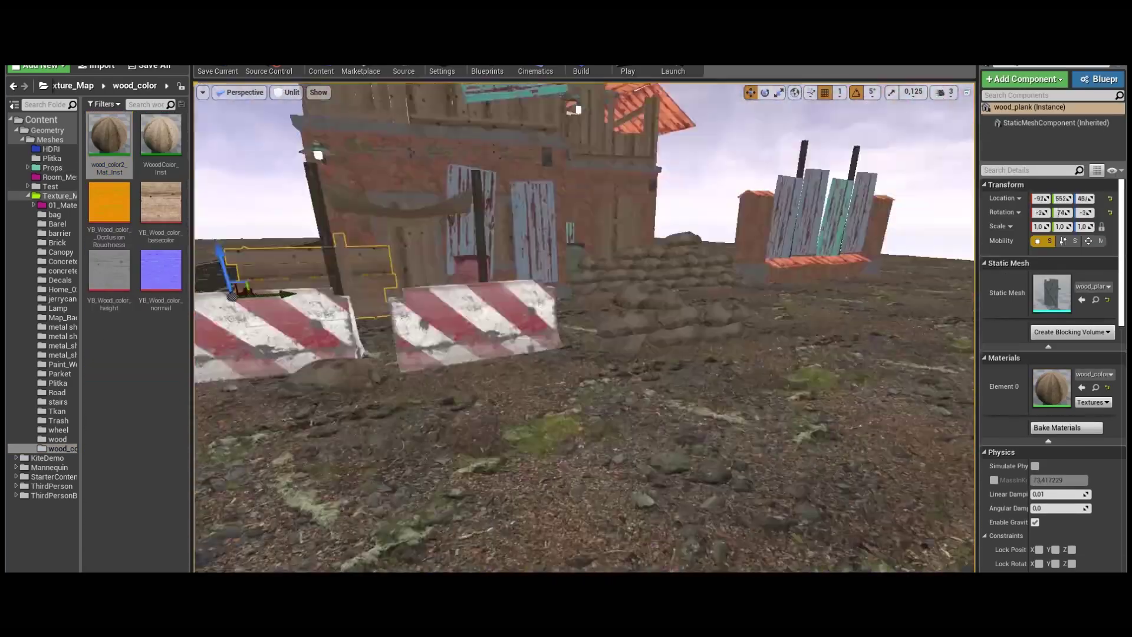
- Select the sandbag fence near the barrier
click(715, 295)
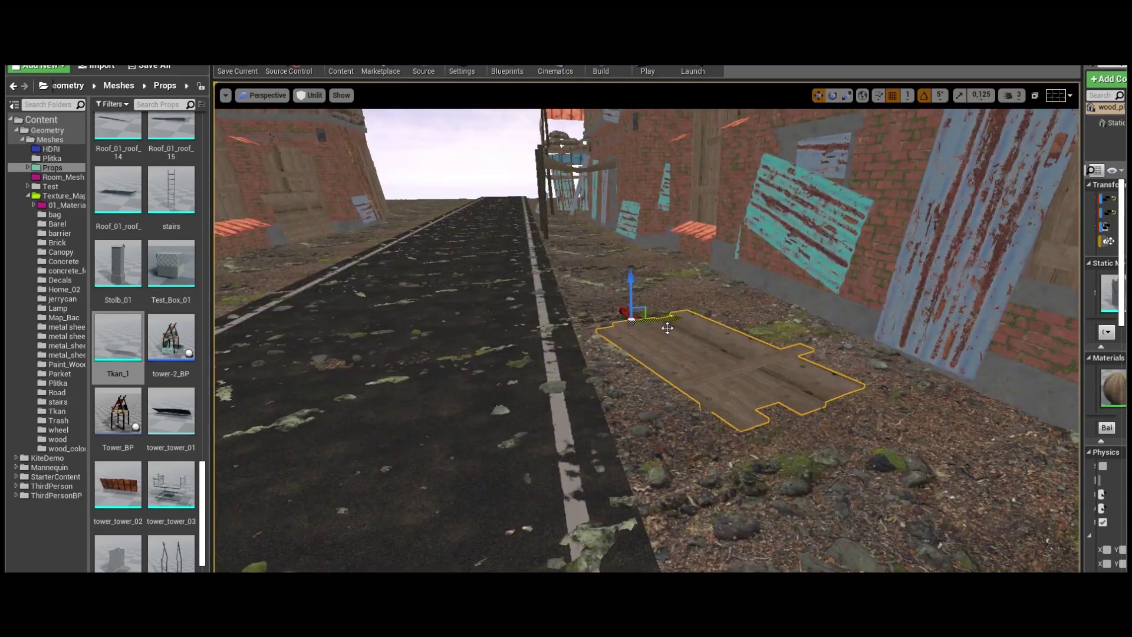
- Place metal_sheet_02 on the road and a Lamp on the brick wall
right_drag(667, 328, 737, 330)
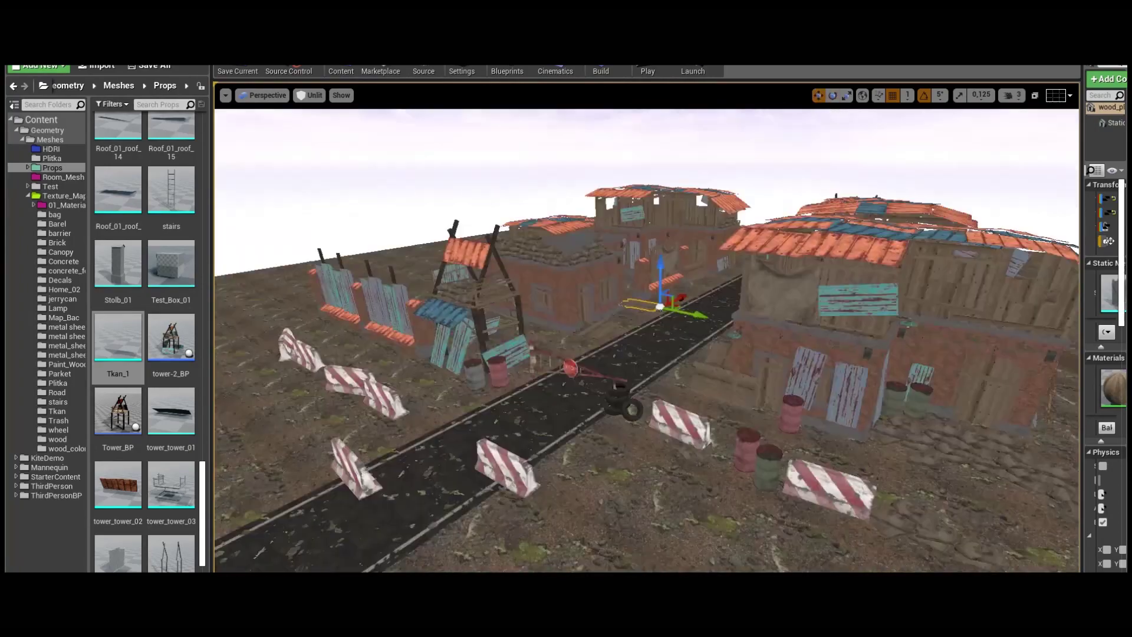
drag(202, 503, 202, 328)
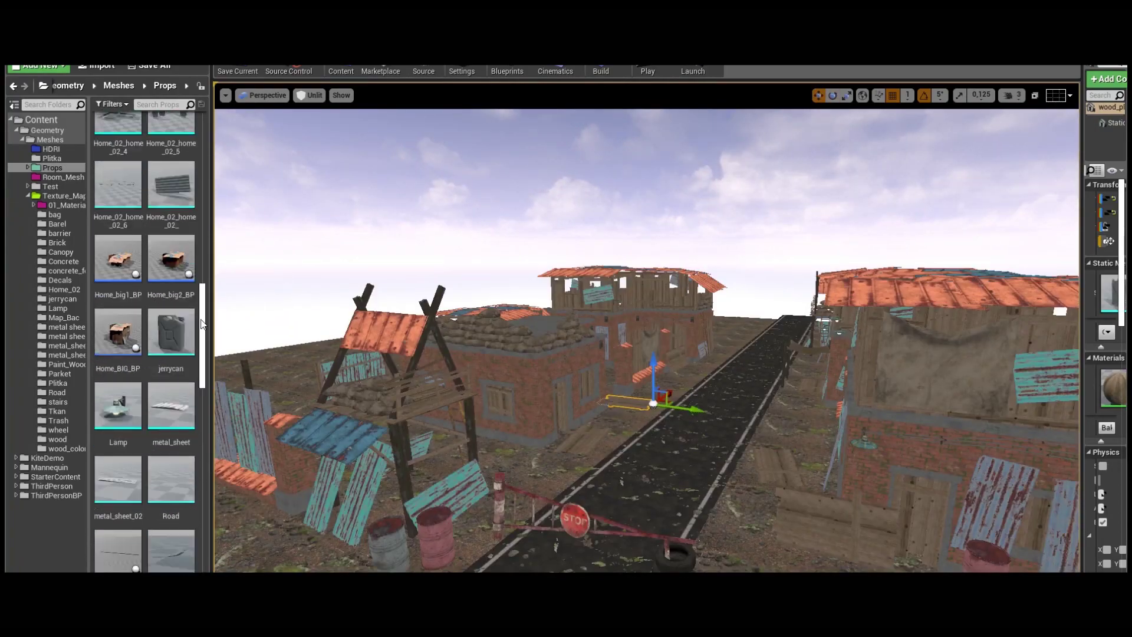
drag(118, 466, 803, 540)
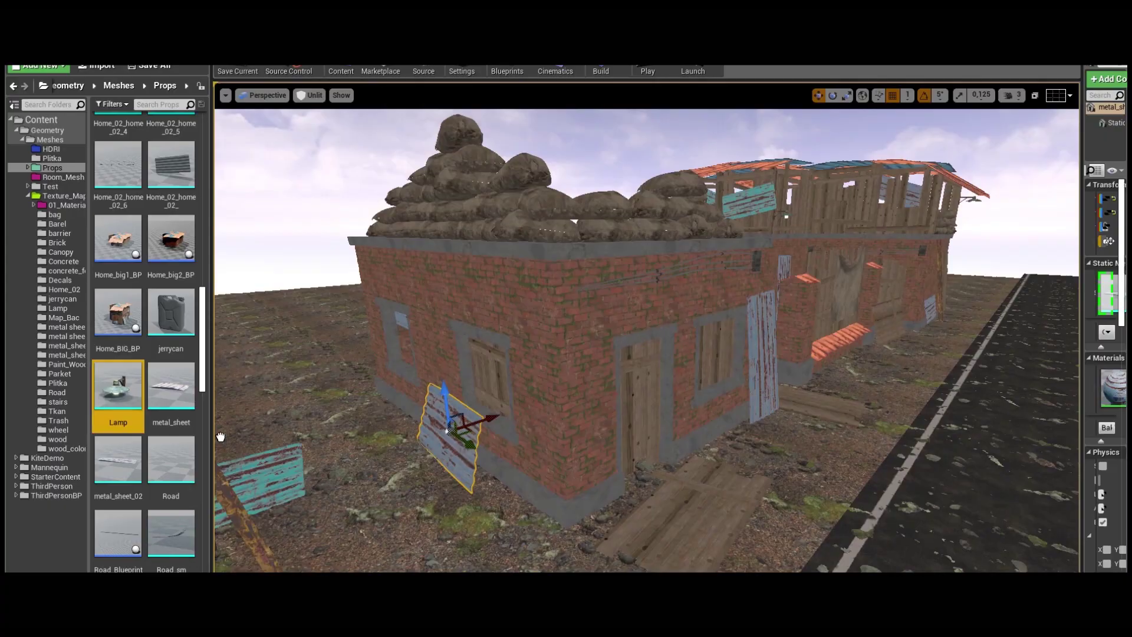
drag(118, 387, 507, 232)
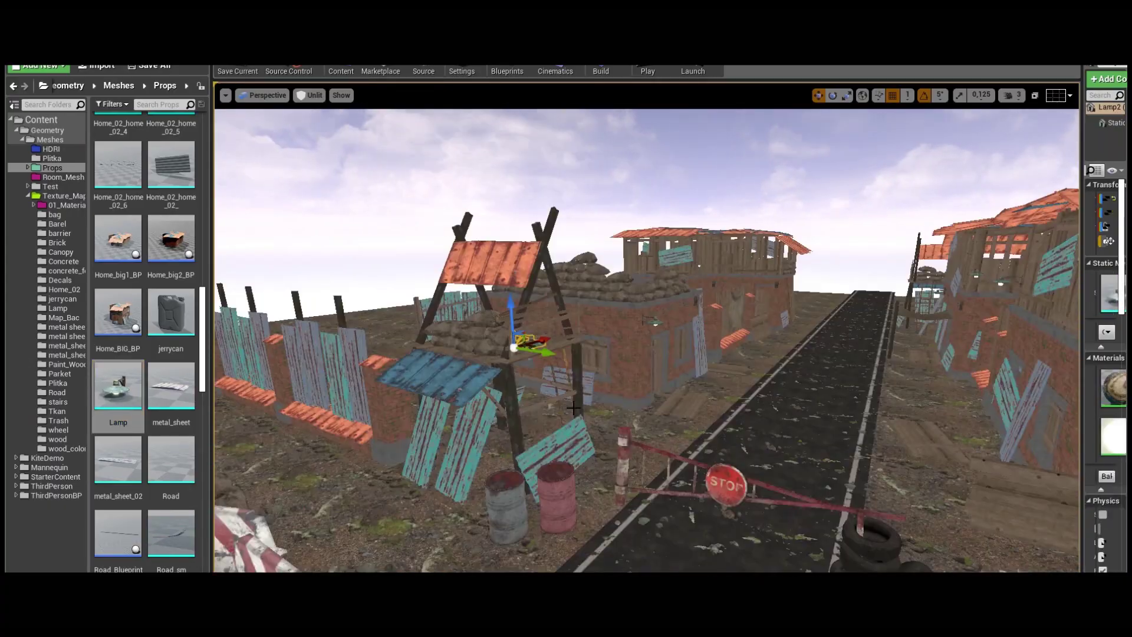
- Select and frame the new wall lamp, the house roof and the wood plank on the wall
click(654, 322)
key(f)
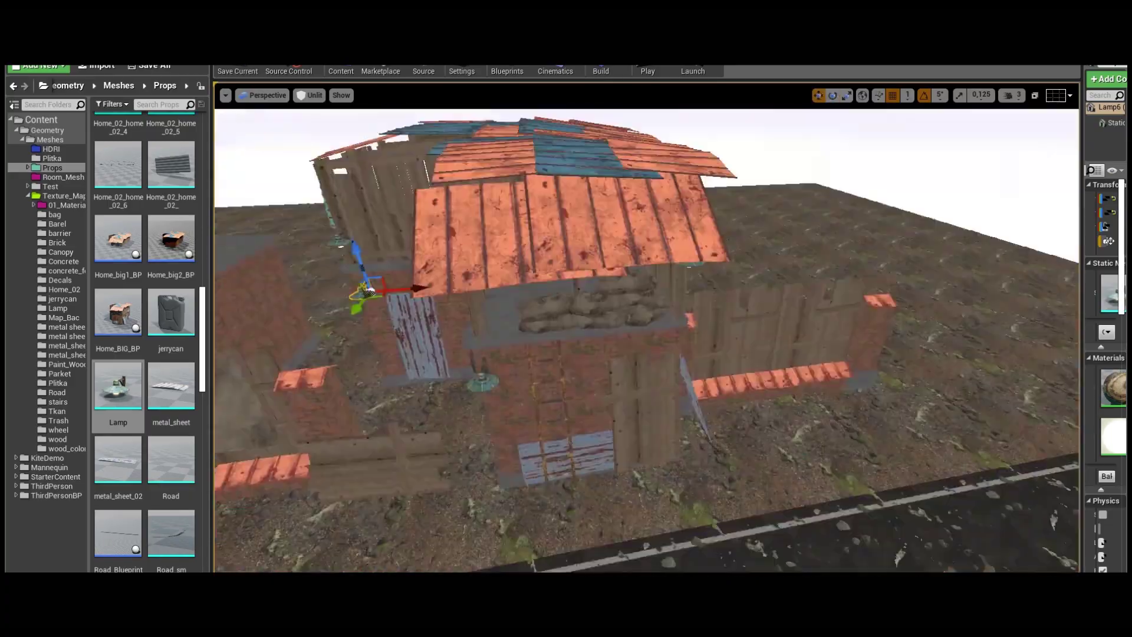
key(f)
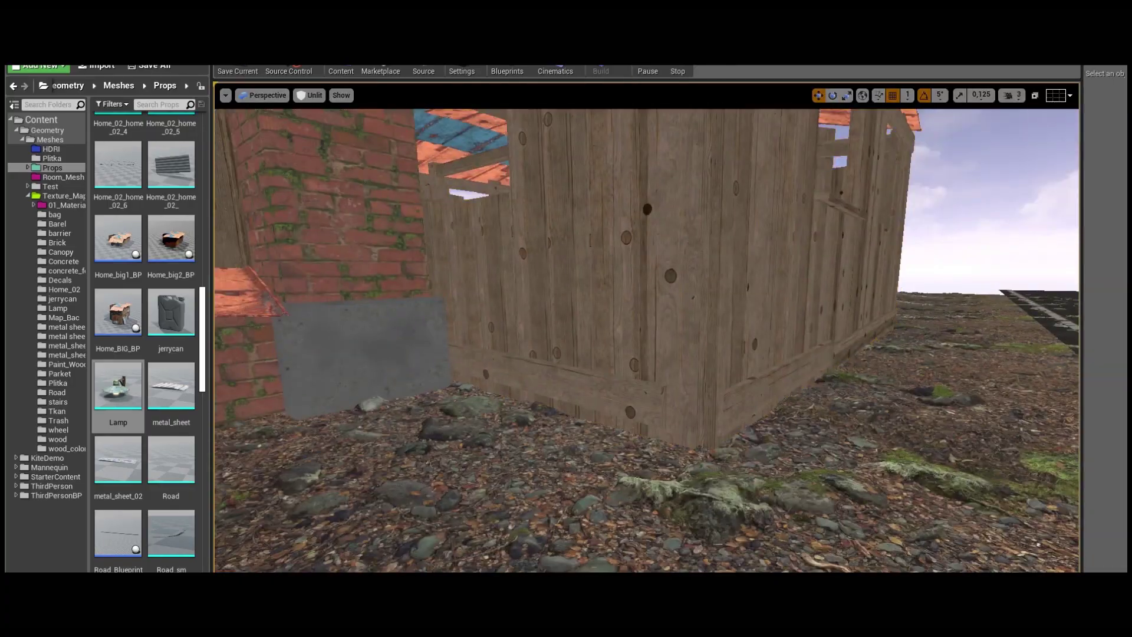
right_drag(771, 301, 928, 299)
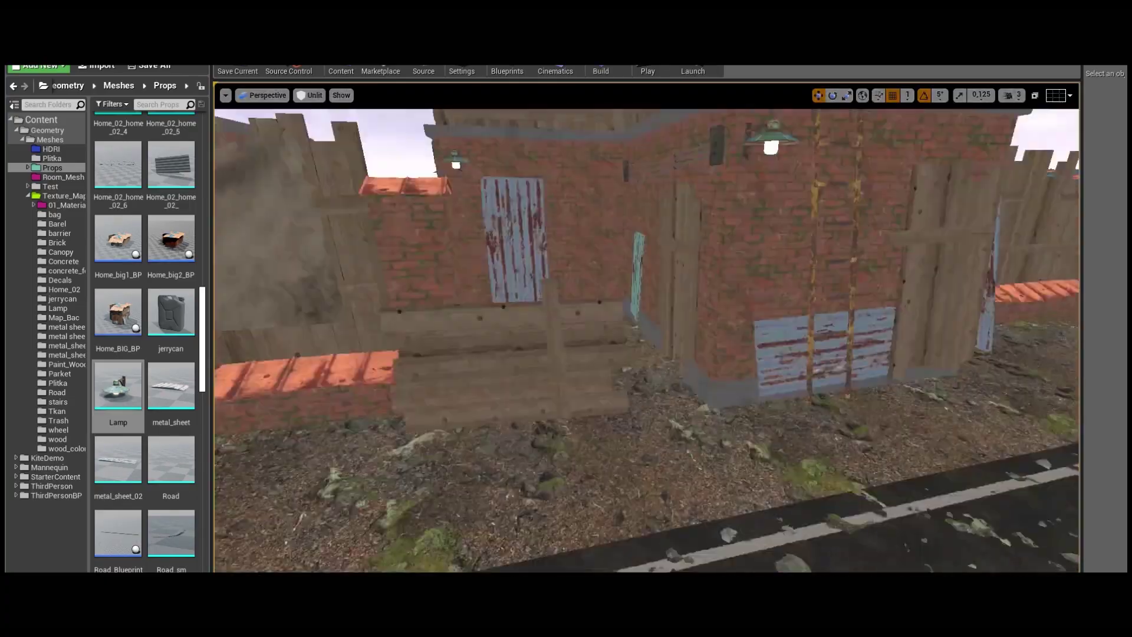
click(928, 299)
key(f)
- Select the Tkan_2 cloth on the wall and the concrete barrier by the road
mouse_move(916, 312)
right_down()
mouse_move(562, 352)
mouse_move(872, 291)
right_up()
click(563, 352)
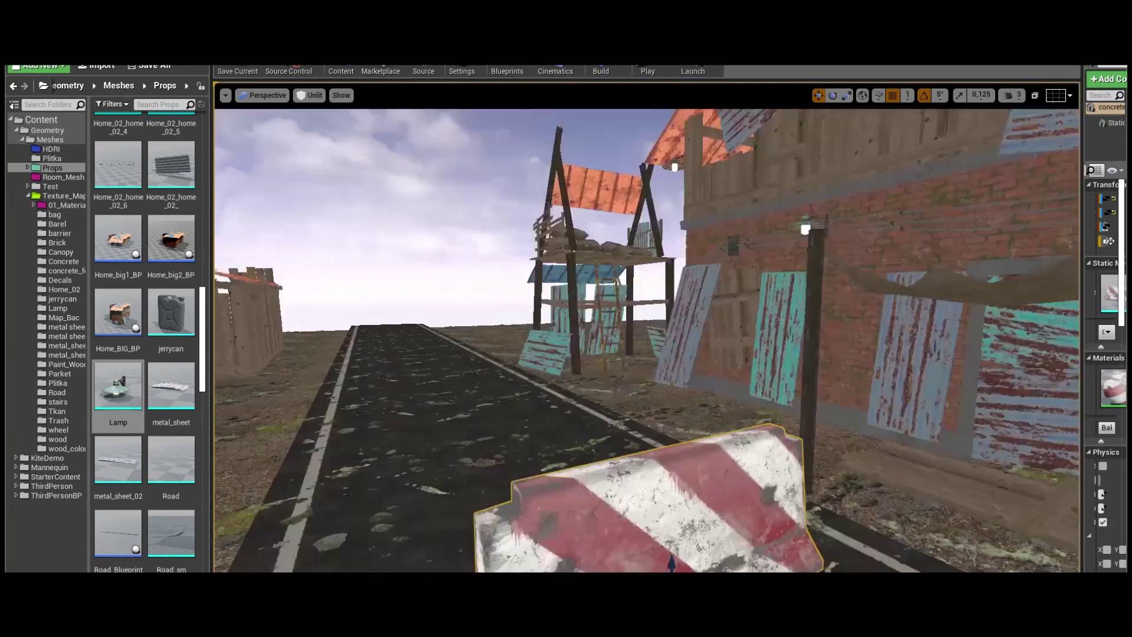
right_drag(872, 291, 788, 370)
click(787, 369)
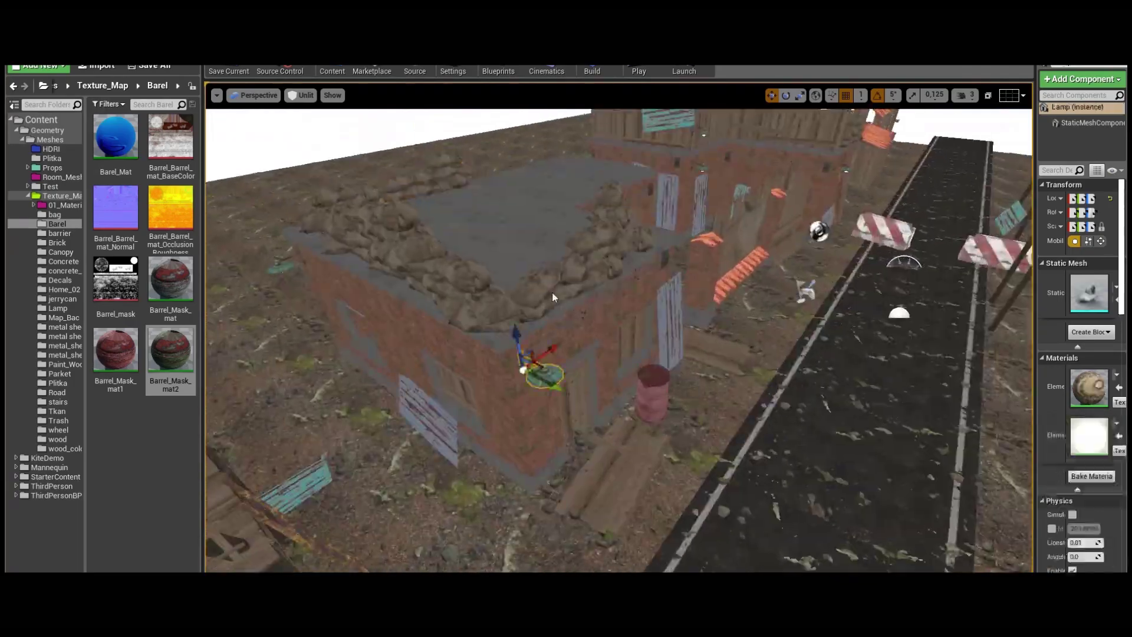
- Inspect the roof sandbag pile from above, then select the Home_BIG_BP4 building
click(561, 316)
drag(561, 315, 930, 304)
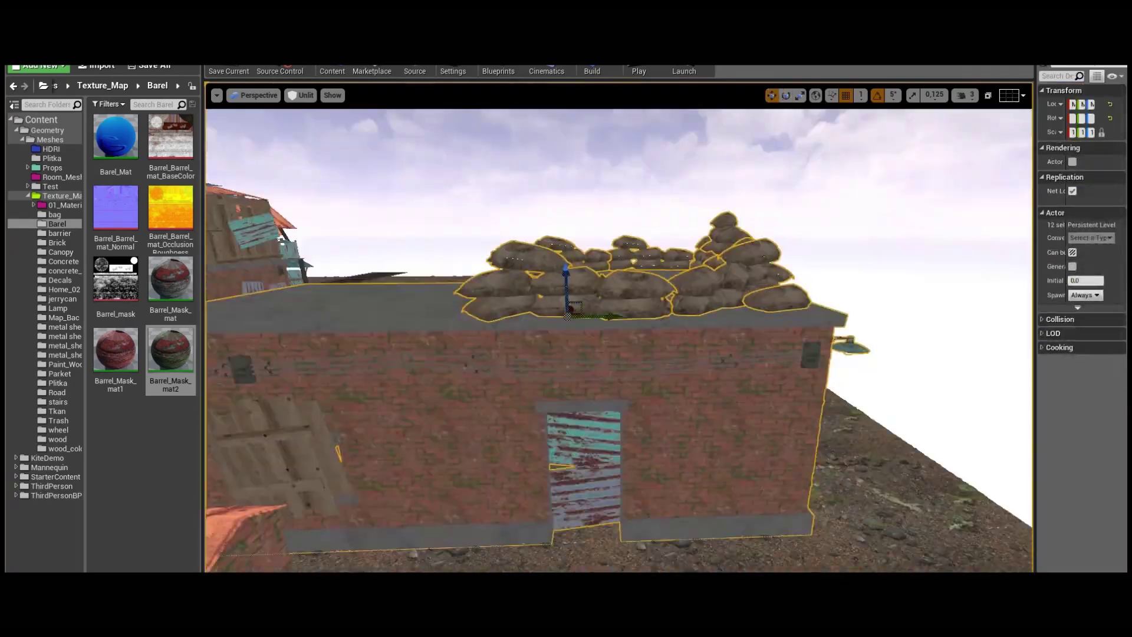
click(567, 317)
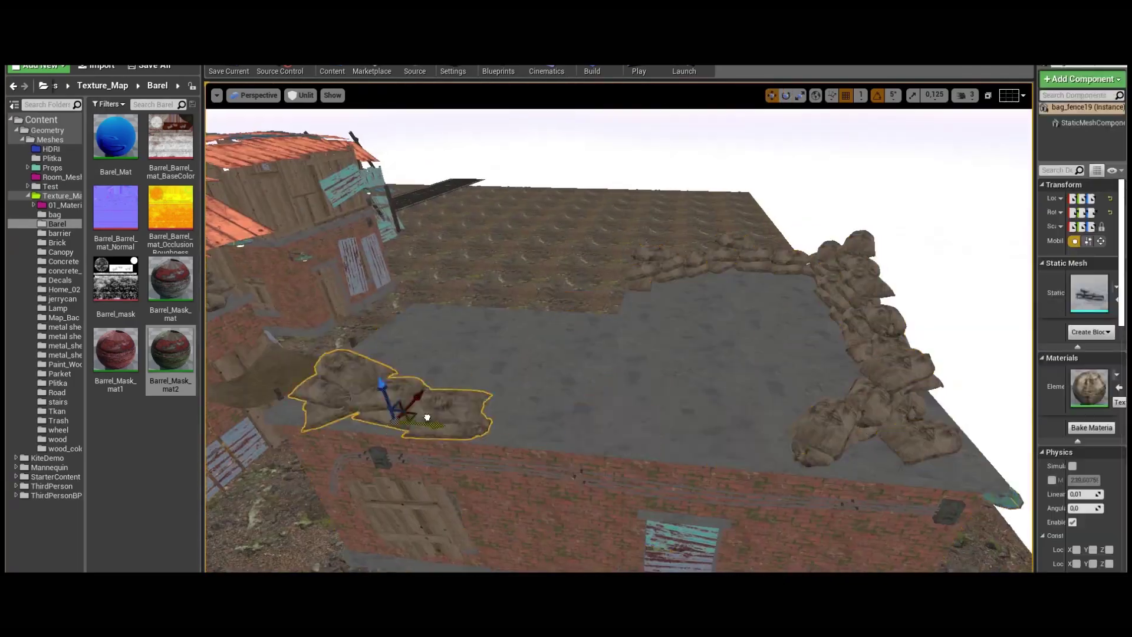
drag(567, 316, 902, 394)
drag(625, 378, 339, 384)
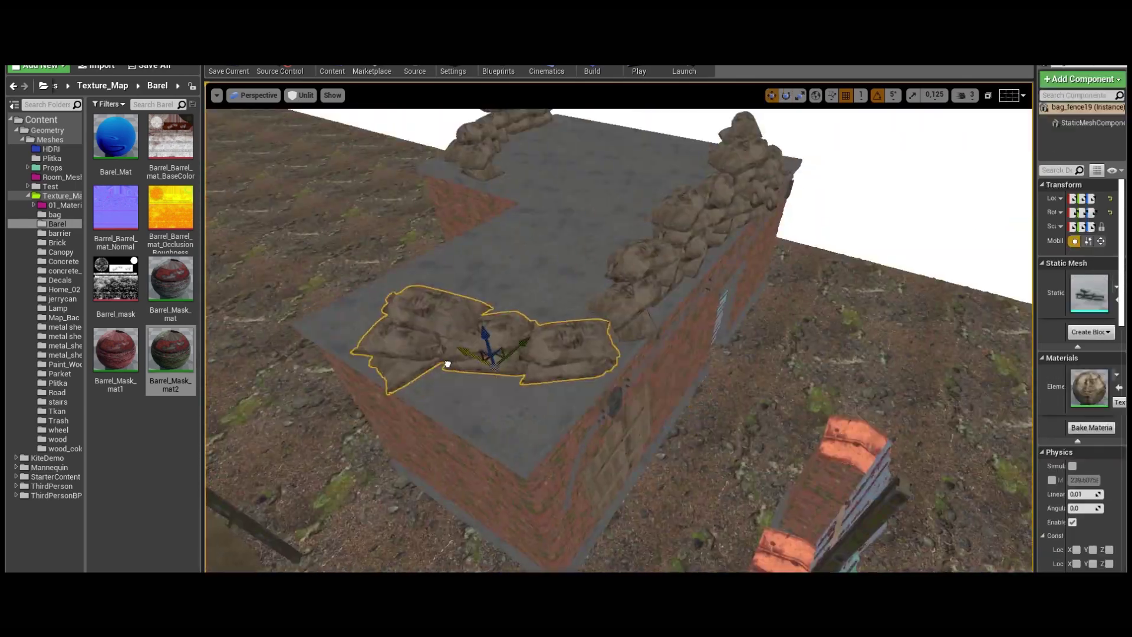
click(339, 384)
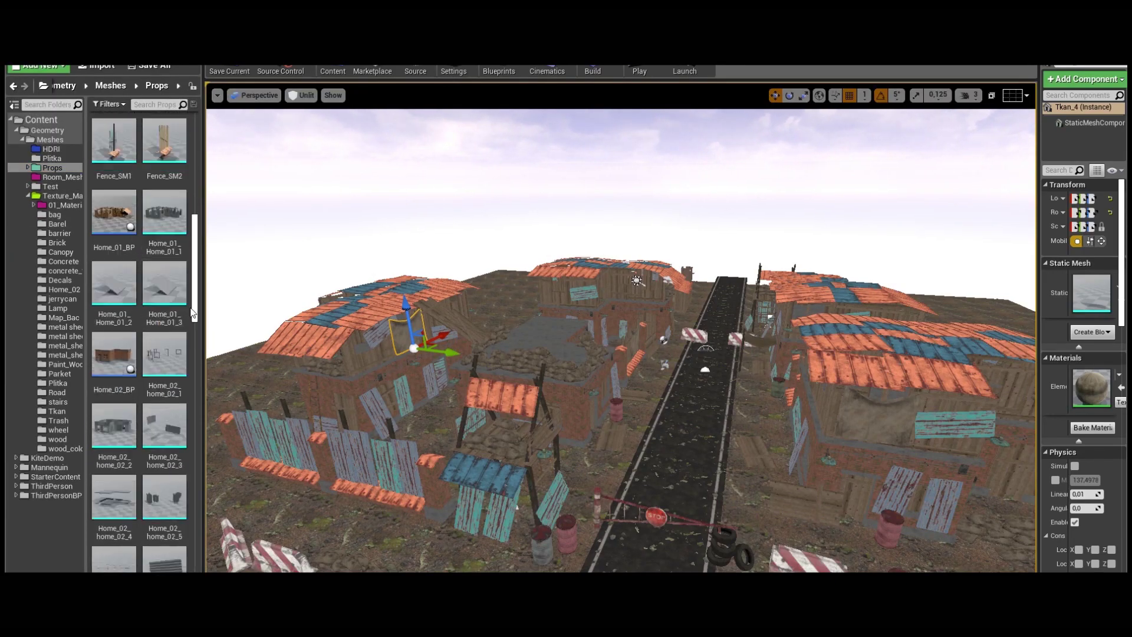
- Open the metal_sheet texture folder and move in close to the roof metal sheets
click(59, 345)
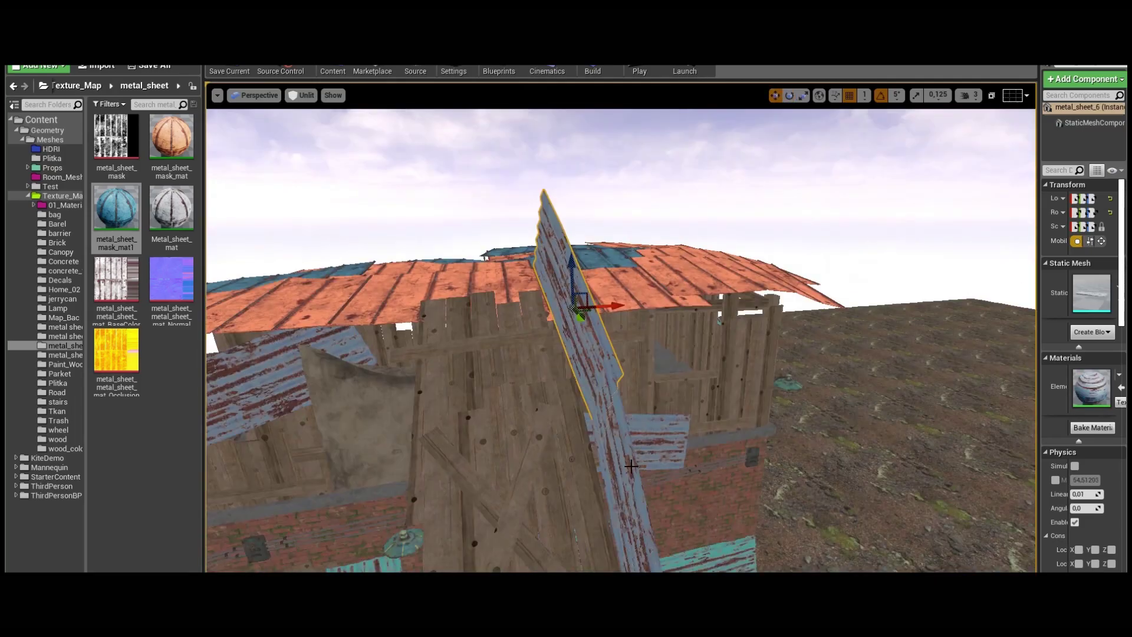
right_drag(631, 466, 509, 333)
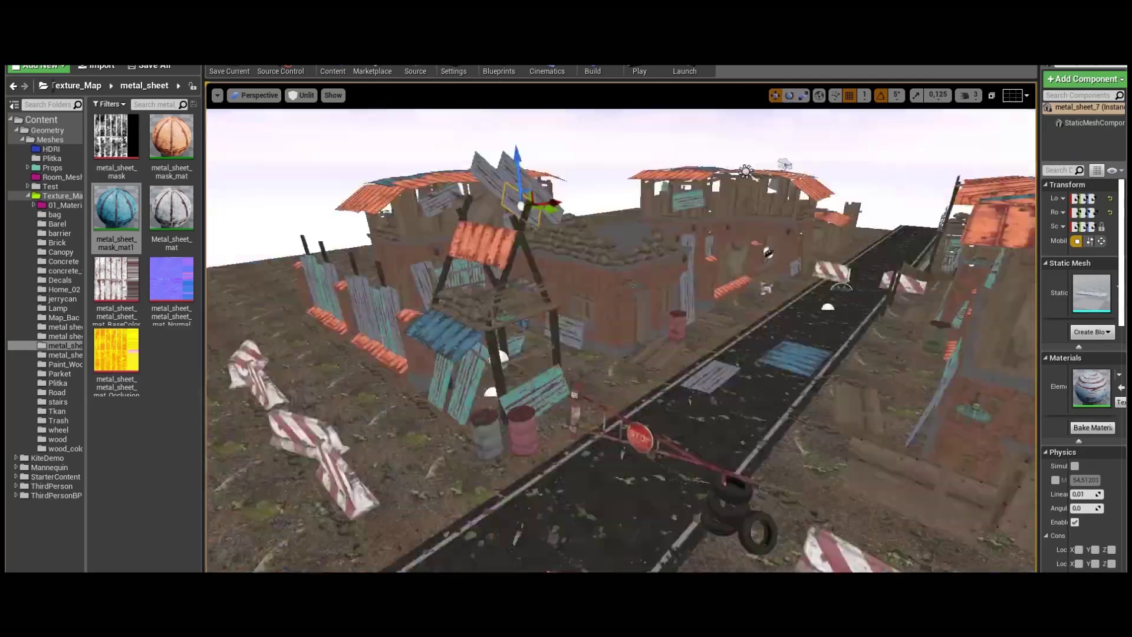
right_drag(508, 334, 590, 236)
click(590, 177)
right_drag(558, 366, 558, 366)
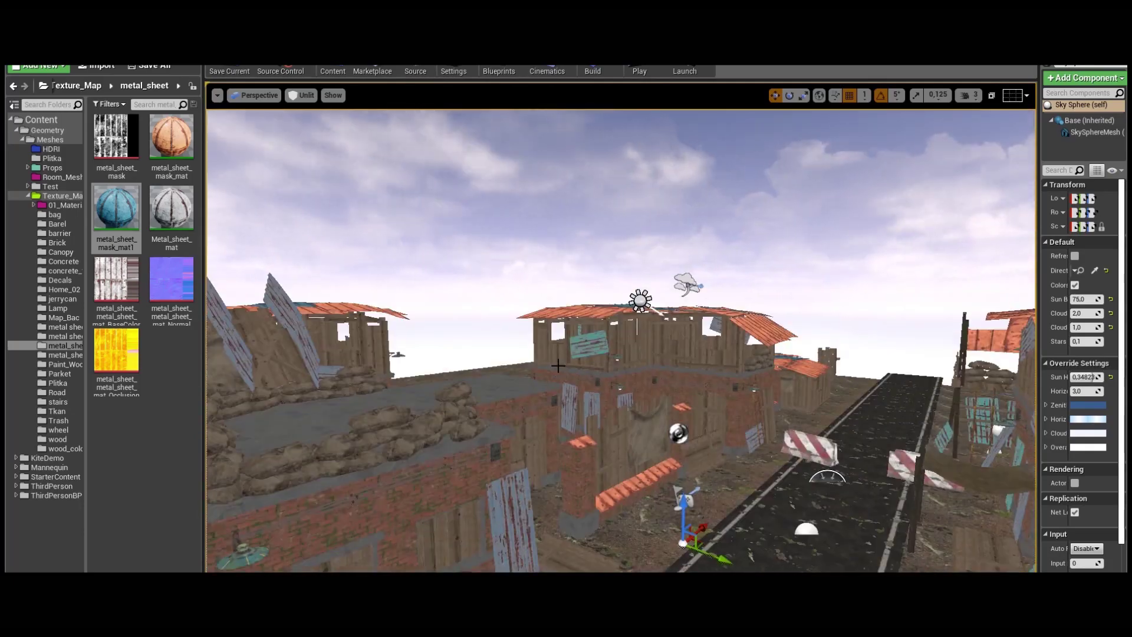
right_drag(558, 366, 621, 402)
- Open the metal_sheet_2 texture folder and inspect the wood plank and wall lamps such as Lamp9
click(64, 355)
click(622, 402)
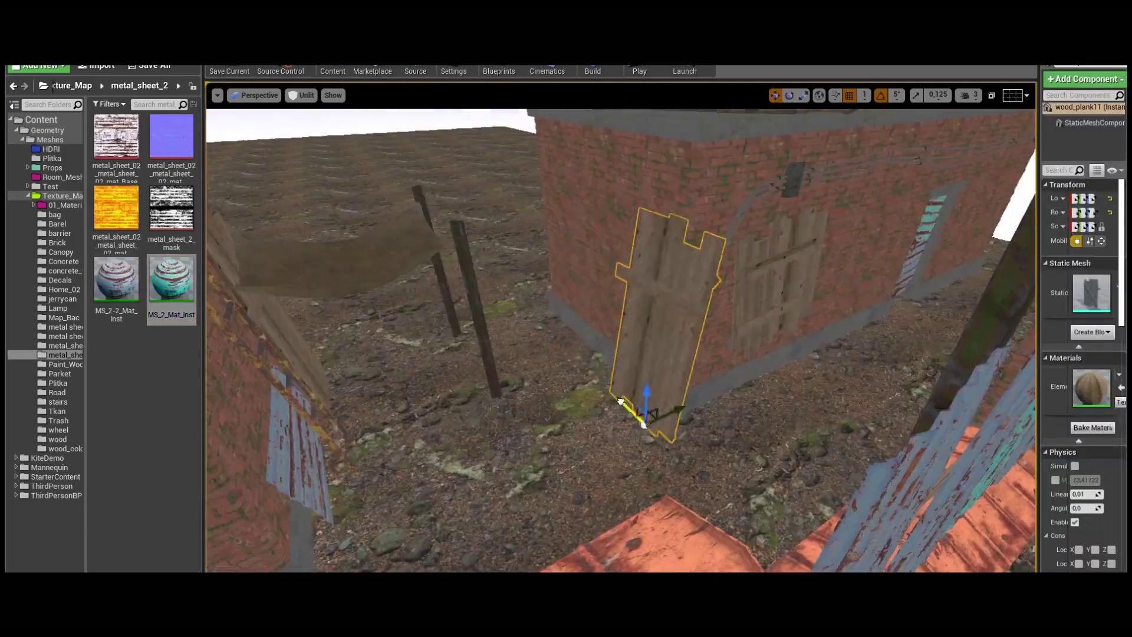
right_drag(554, 285, 636, 260)
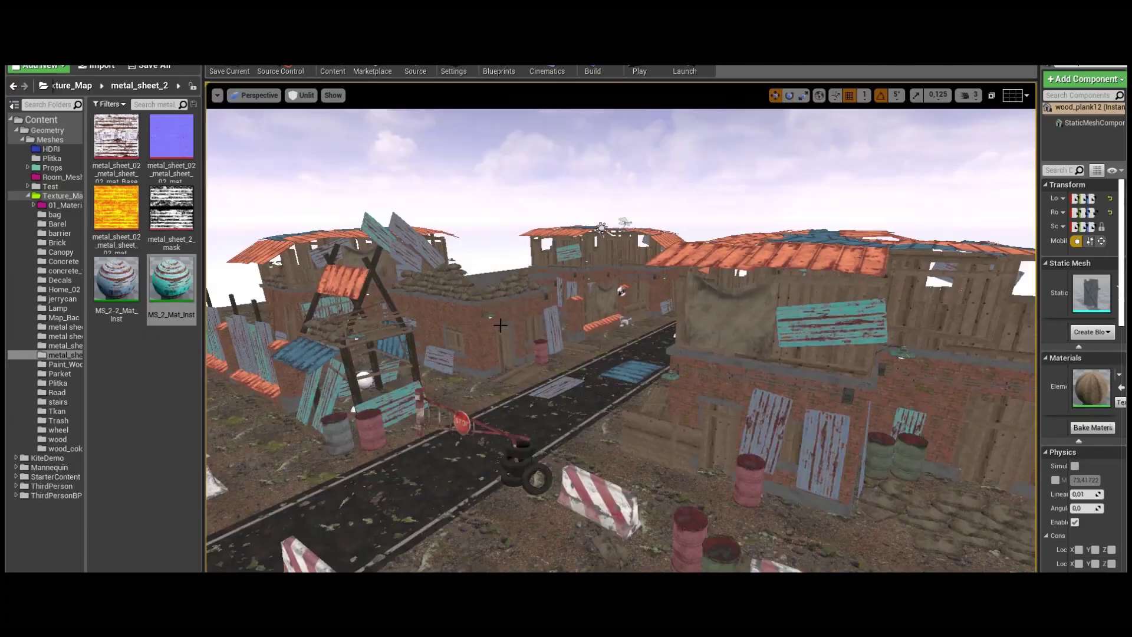
click(636, 261)
alt+drag(636, 260, 841, 341)
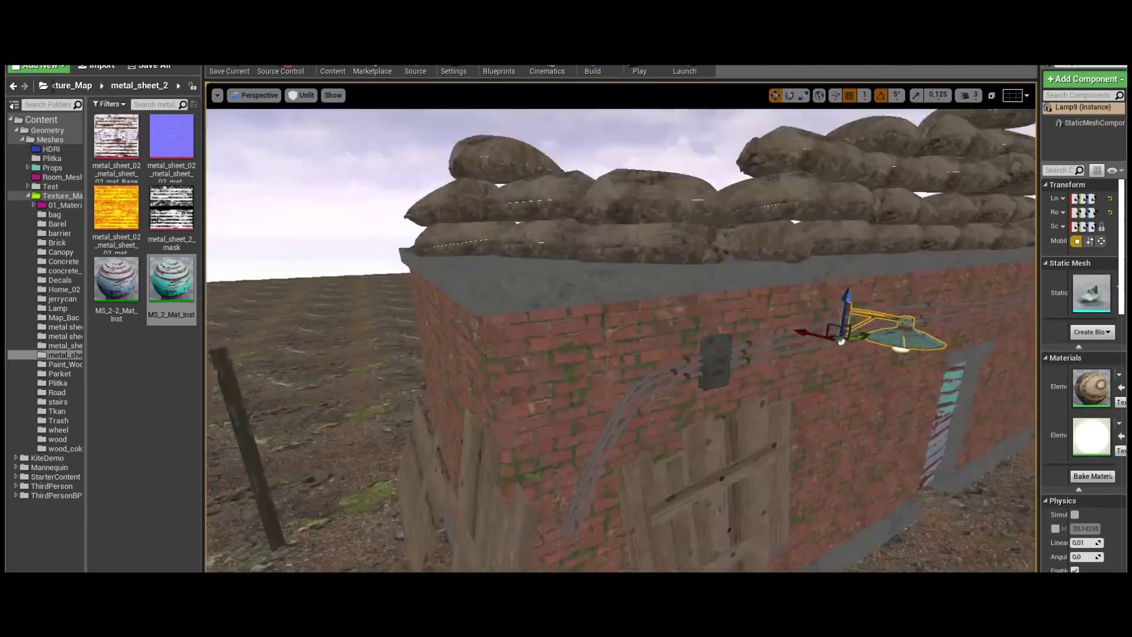
right_drag(842, 341, 426, 319)
click(425, 319)
right_drag(690, 305, 600, 317)
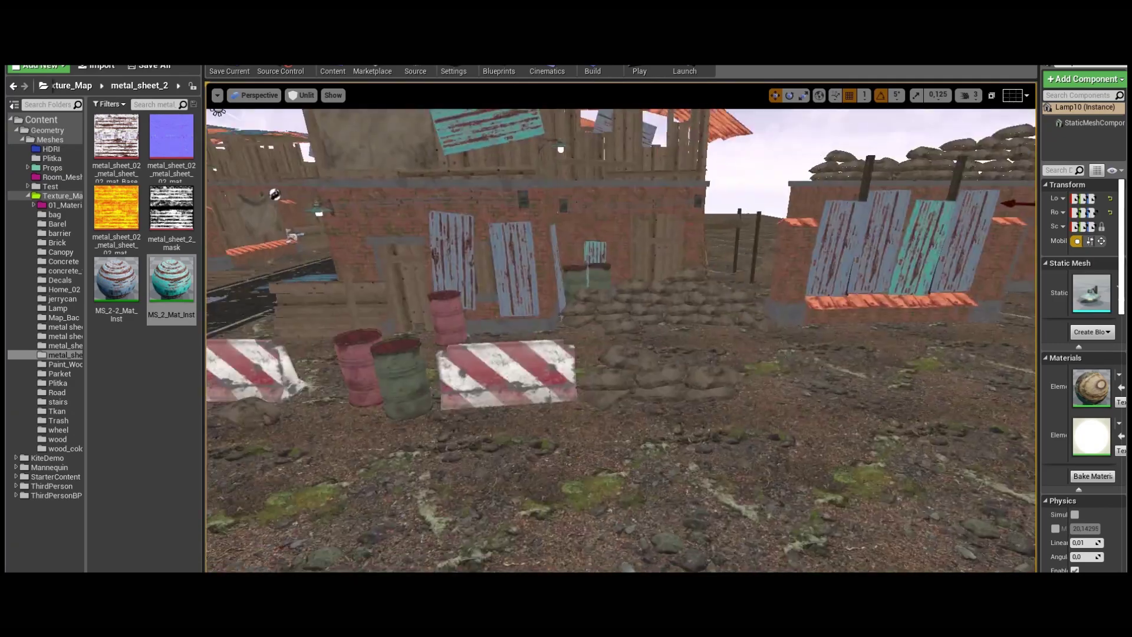
- Select and frame the metal sheets by the tyres and on the wall, adjusting them with the move gizmo
click(518, 367)
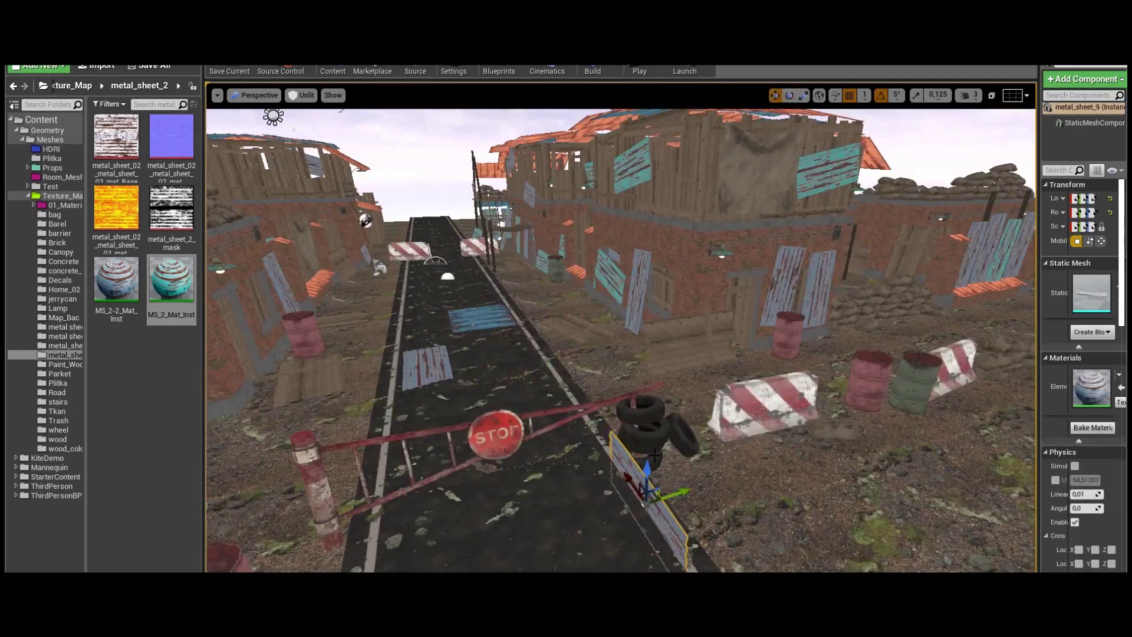
key(f)
key(w)
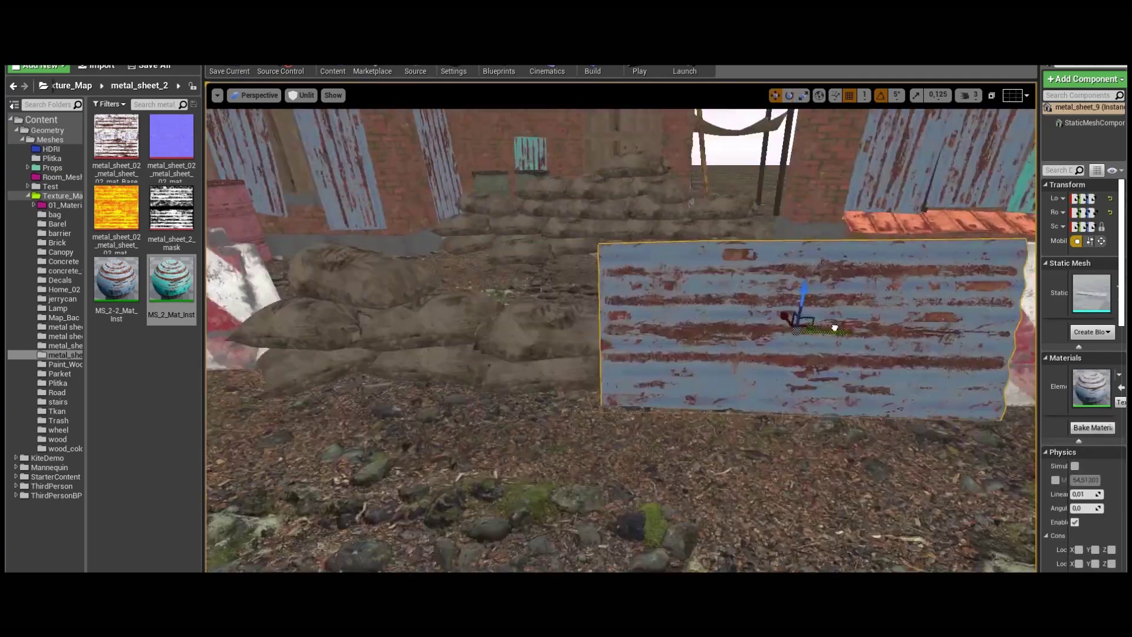
right_drag(619, 330, 620, 319)
click(856, 326)
key(f)
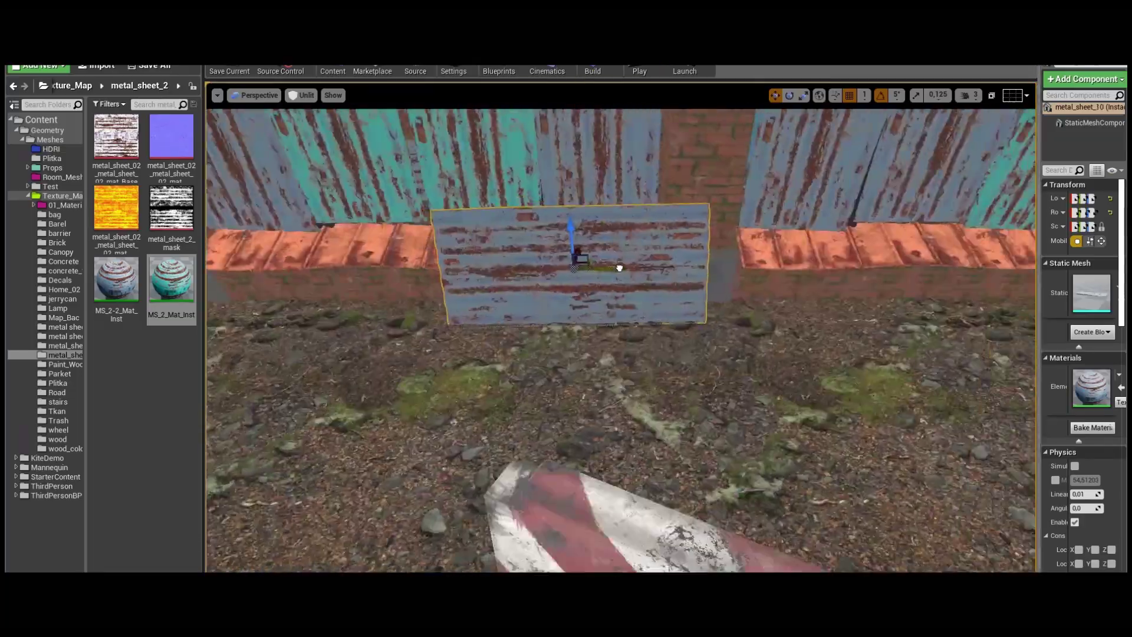
right_drag(619, 260, 619, 260)
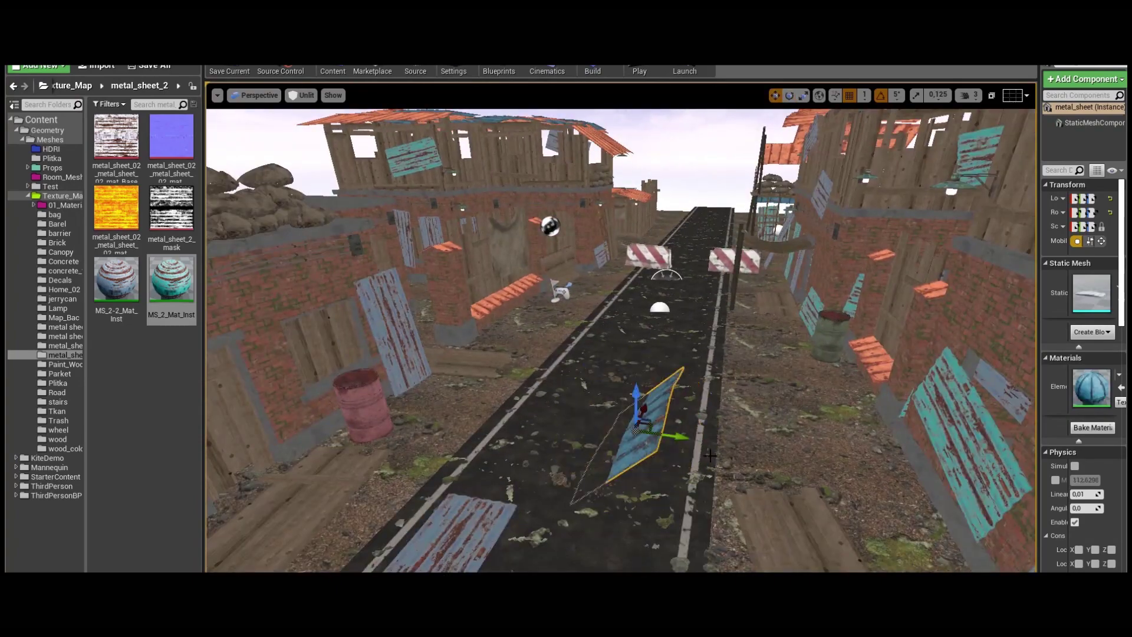
key(f)
right_drag(684, 412, 684, 411)
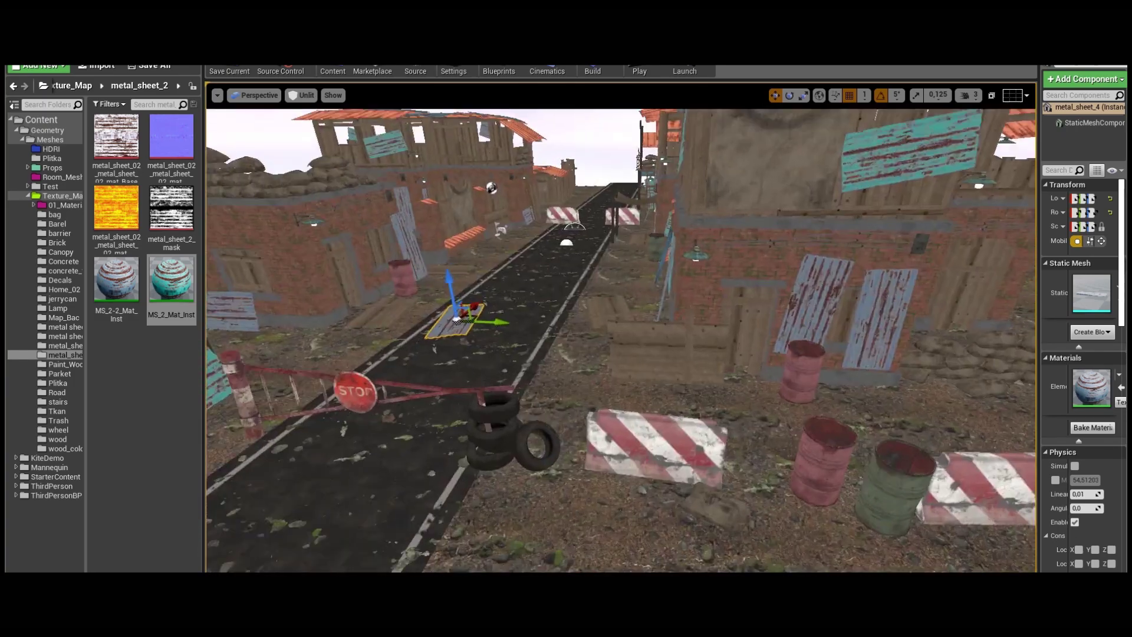
right_drag(684, 412, 684, 411)
- Duplicate the striped concrete fence block beside the barrels and ready it for rotation
click(791, 488)
alt+drag(693, 433, 726, 437)
right_drag(726, 437, 878, 418)
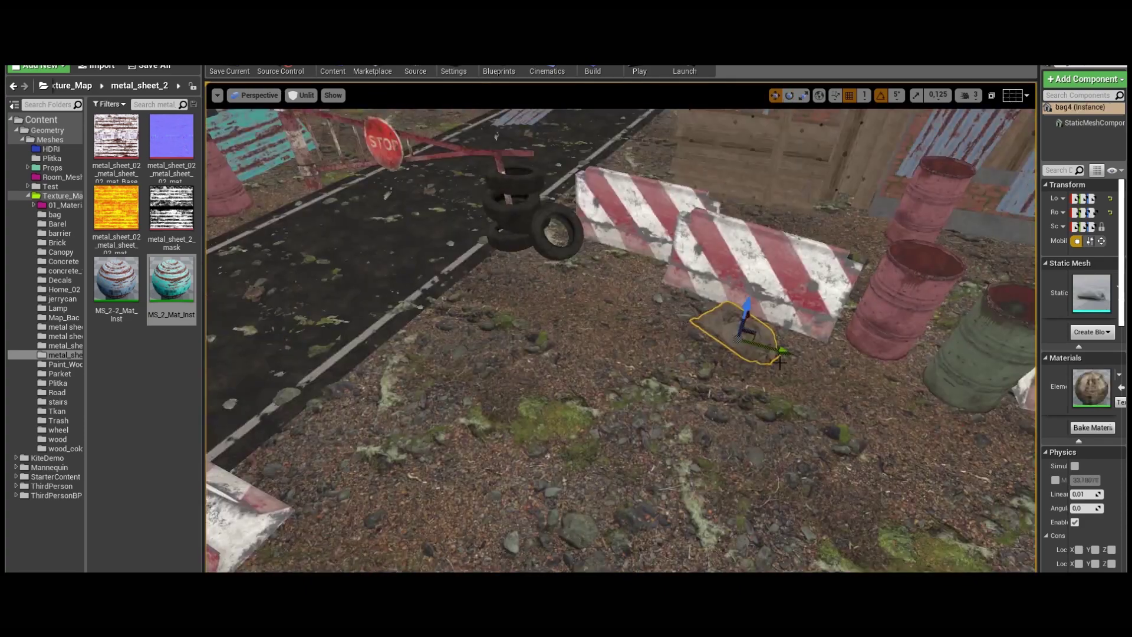
key(e)
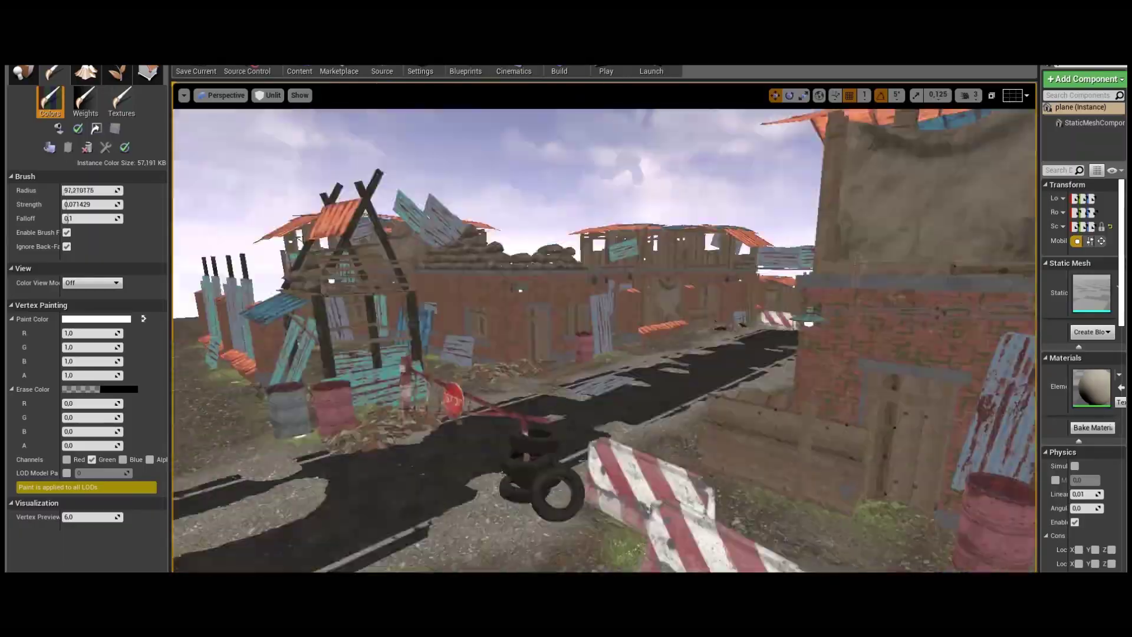
right_drag(801, 280, 801, 280)
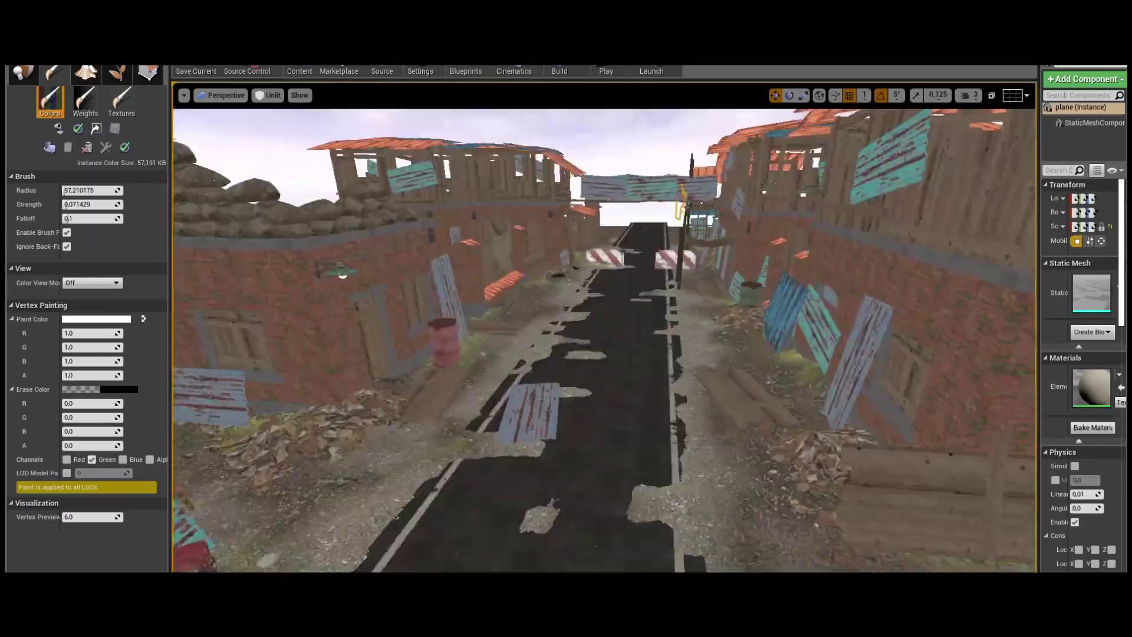
key(shift+1)
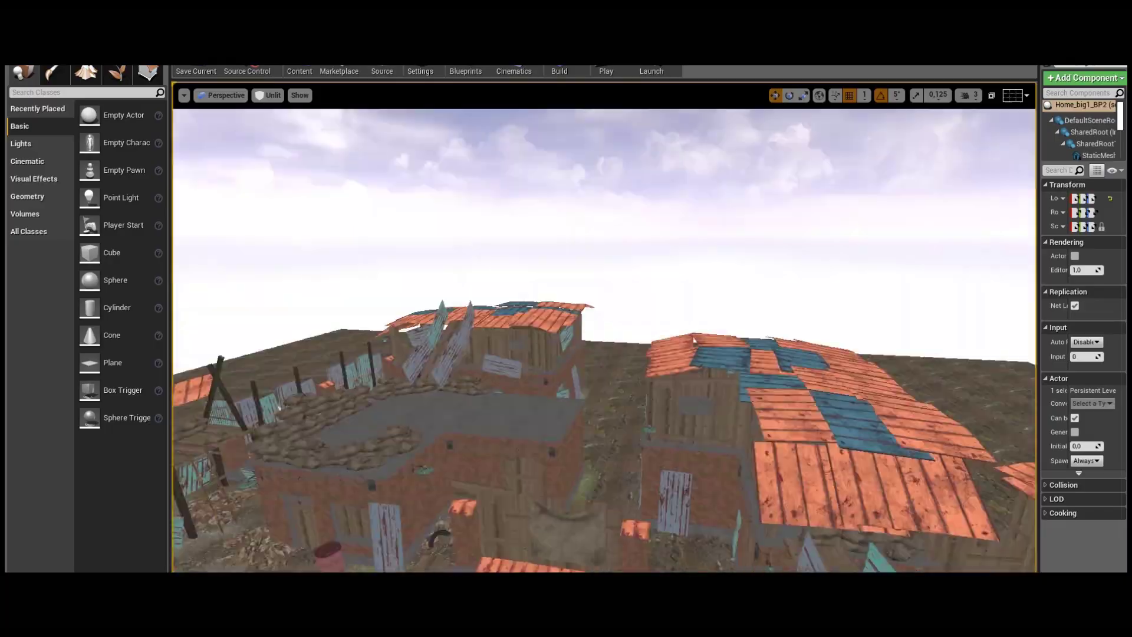
right_drag(801, 280, 801, 280)
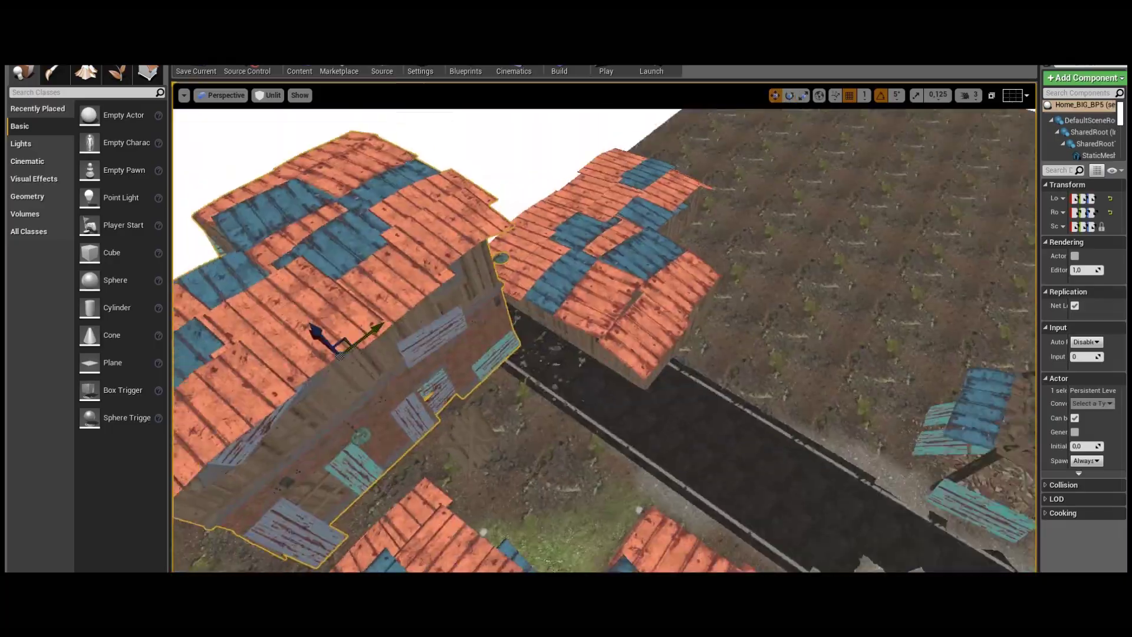
key(Escape)
right_drag(245, 232, 246, 232)
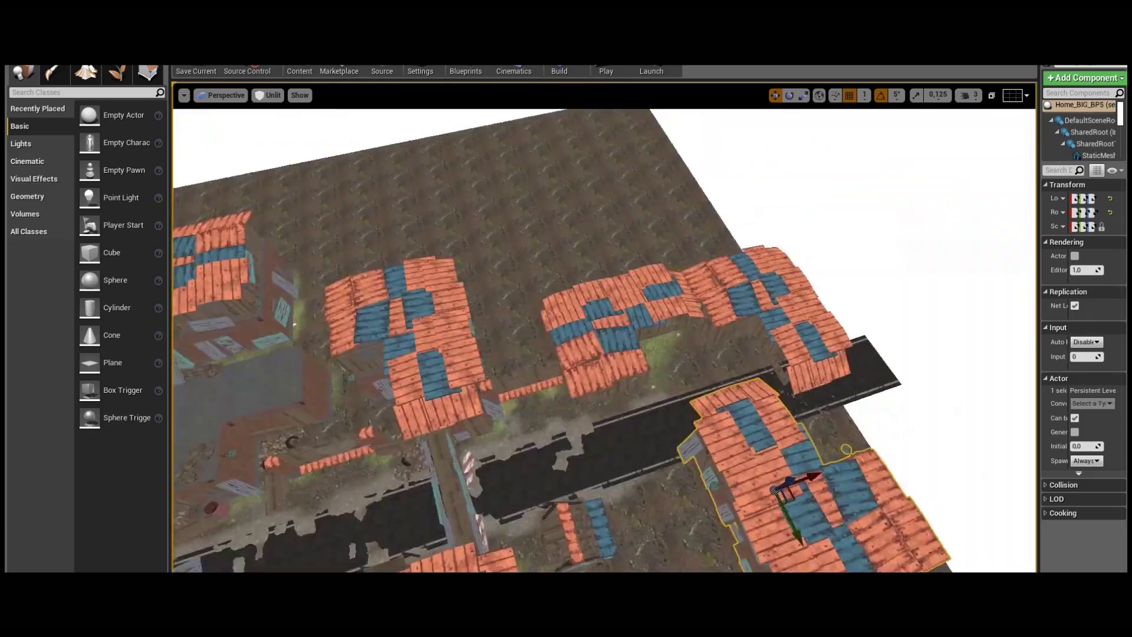
right_drag(185, 97, 185, 96)
click(185, 96)
click(240, 237)
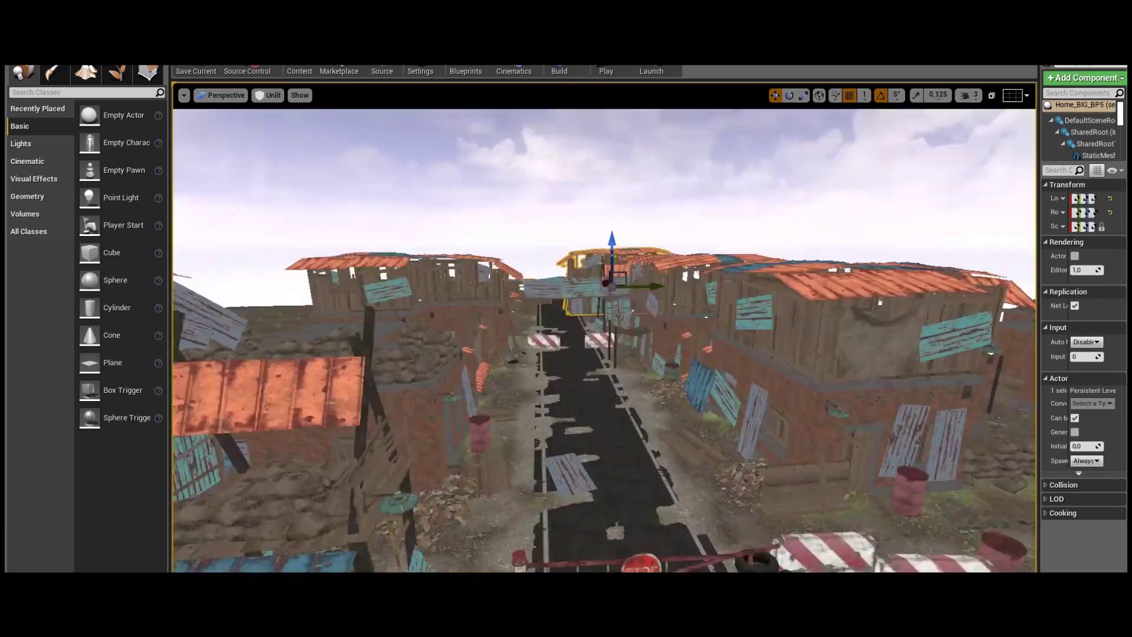
click(607, 71)
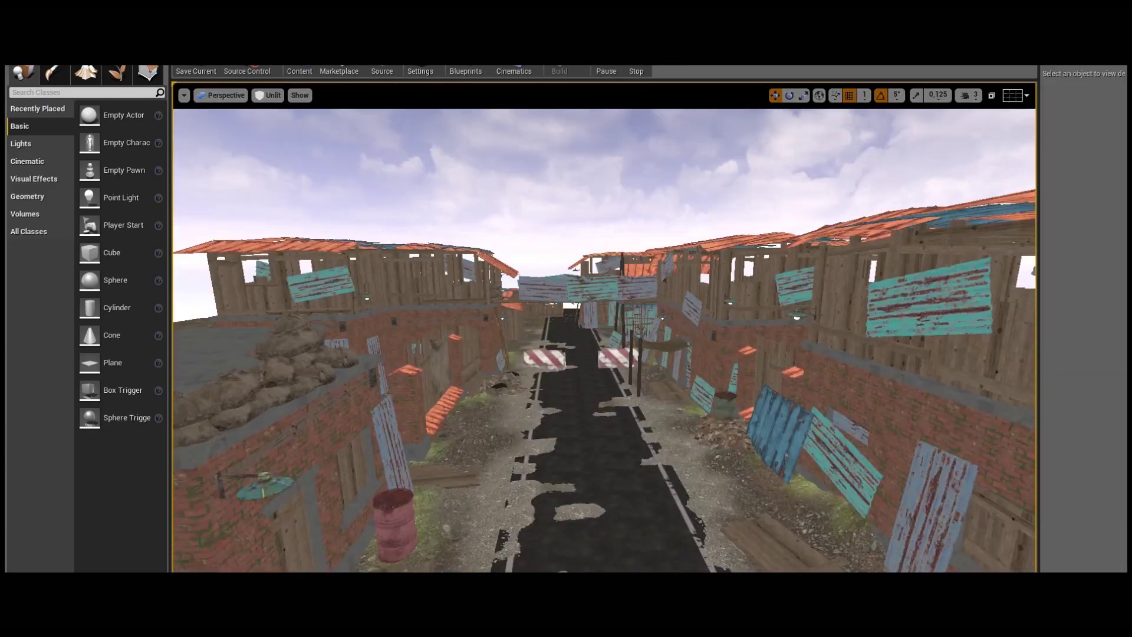
key(Escape)
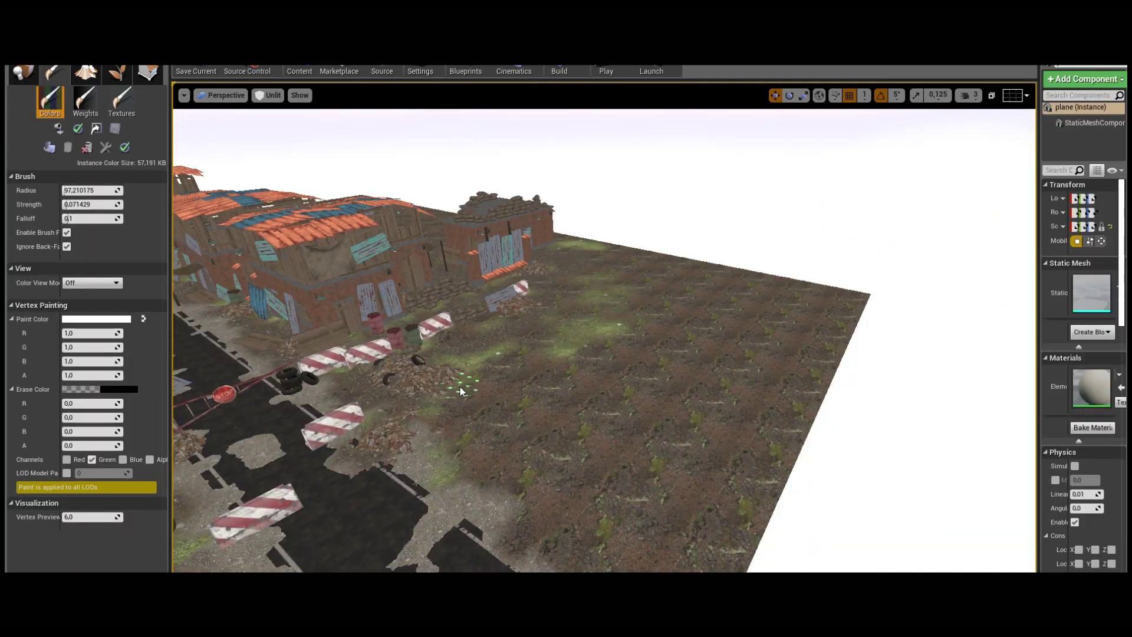
- Alternate green-channel painting and road-channel erasing along the road edges, barriers, wall corner and barrels
right_drag(660, 369, 659, 368)
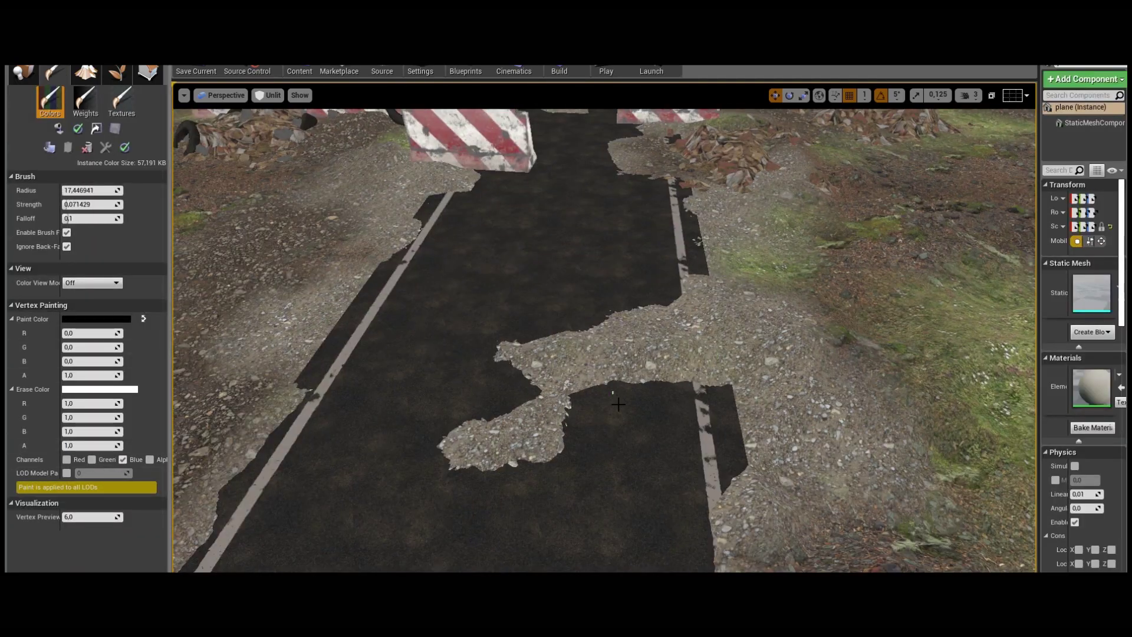
scroll(614, 407, down, 5)
scroll(545, 403, up, 5)
key(x)
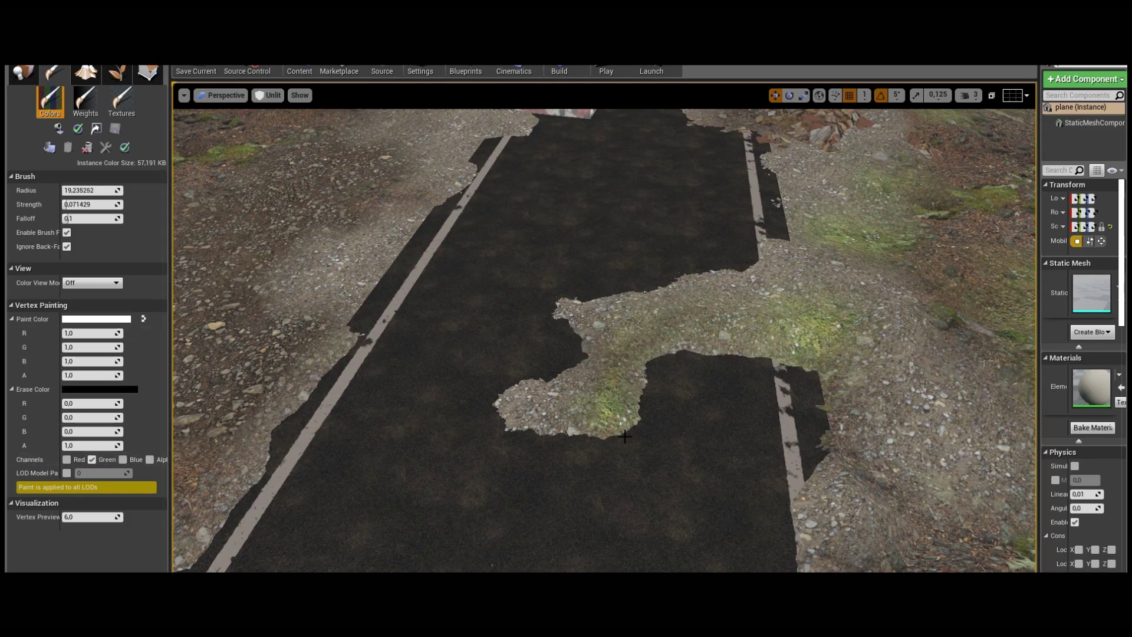
scroll(844, 393, down, 5)
mouse_move(843, 394)
right_down()
mouse_move(702, 365)
mouse_move(649, 331)
mouse_move(629, 296)
mouse_move(581, 320)
mouse_move(663, 394)
right_up()
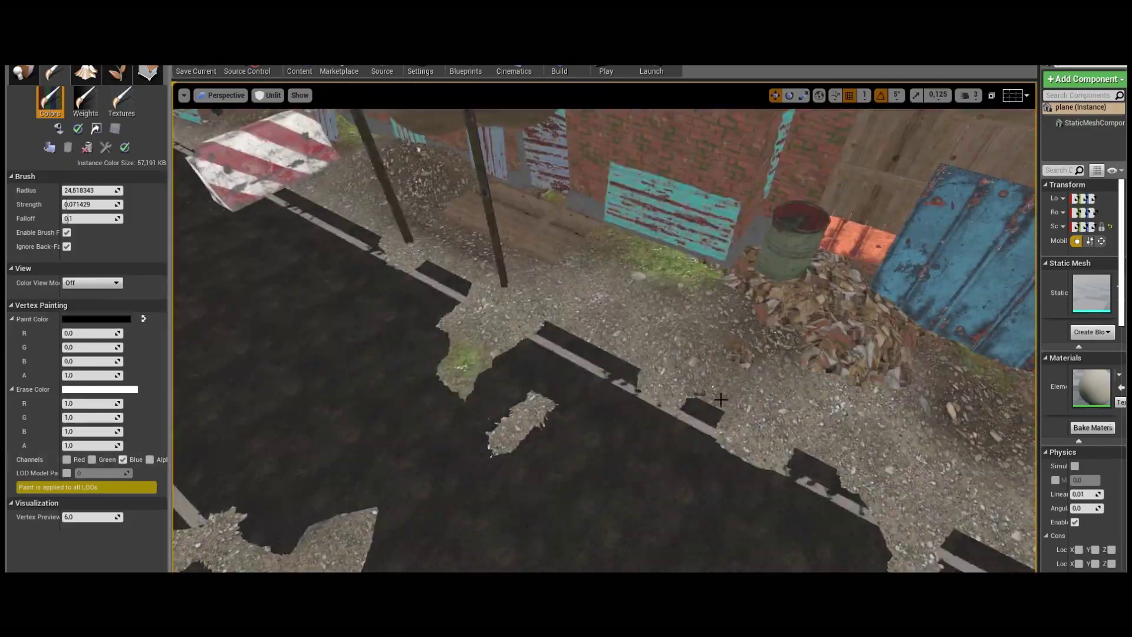
key(x)
key(x)
right_drag(663, 394, 485, 362)
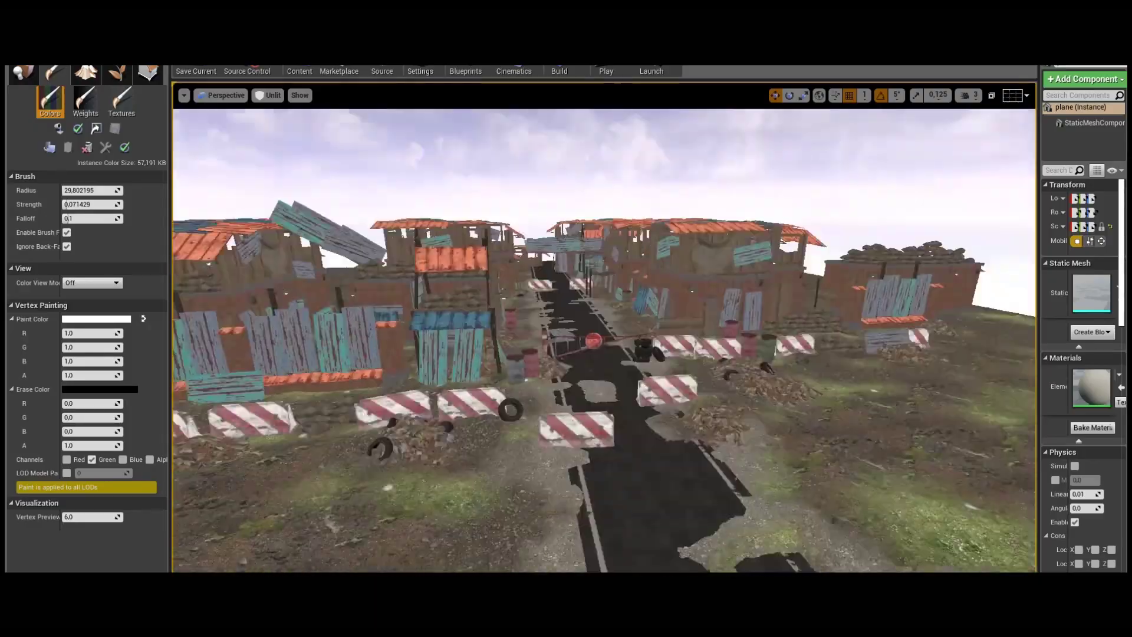
right_drag(723, 421, 724, 421)
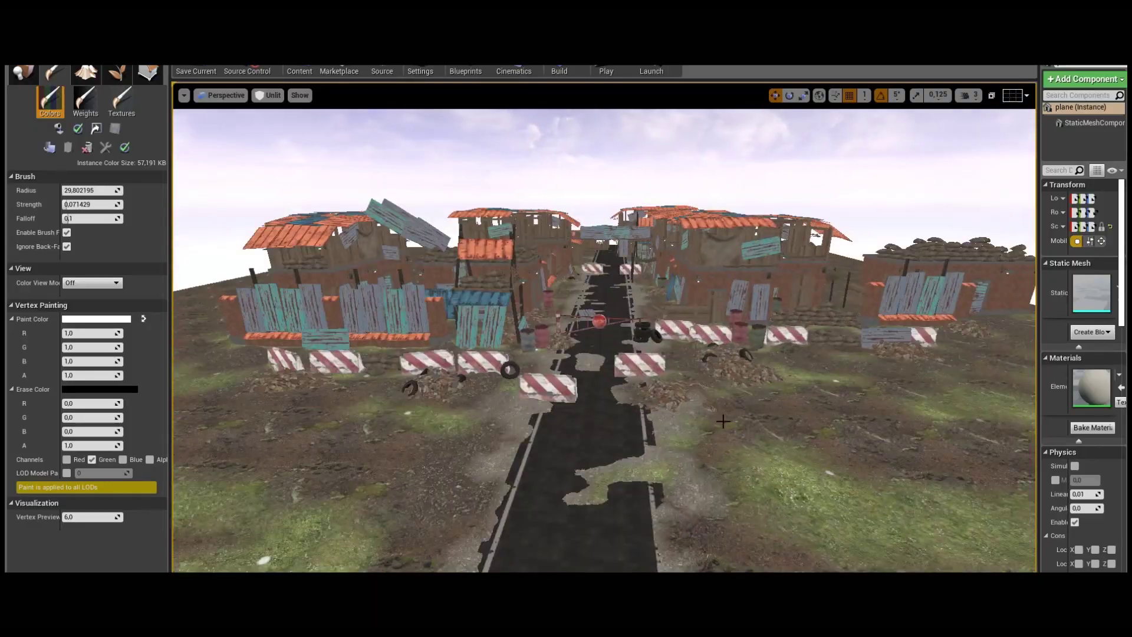
right_drag(726, 473, 681, 420)
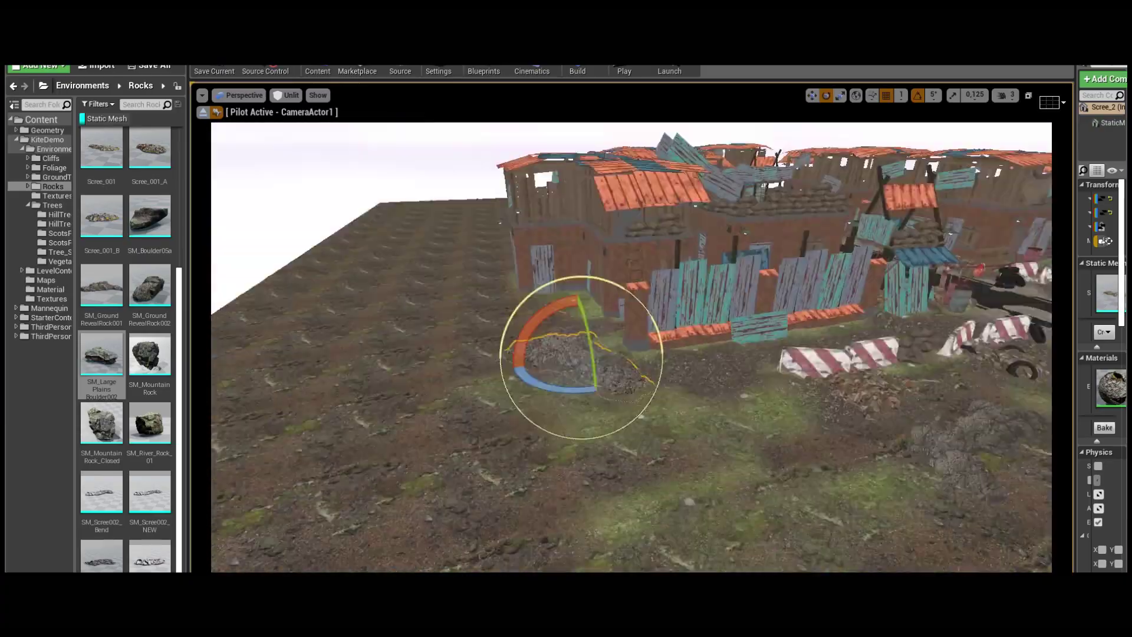
- Select the large rock with the move gizmo active to position it
key(w)
ctrl+click(285, 330)
click(766, 364)
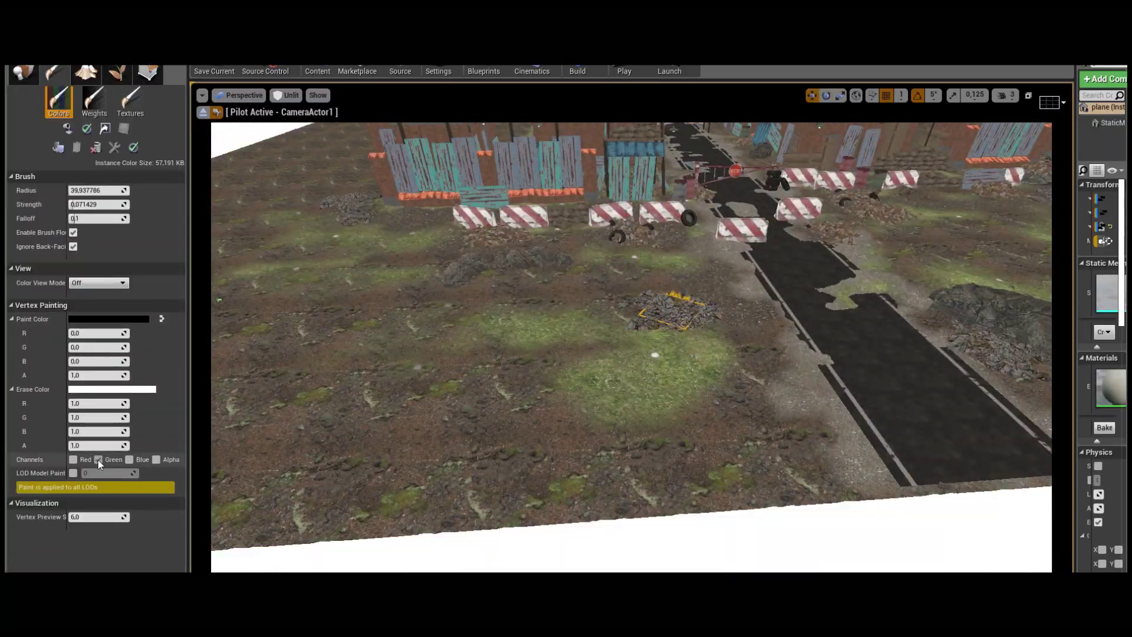
- Swap to white paint and paint a large grassy area across the ground plane
key(x)
drag(621, 438, 636, 290)
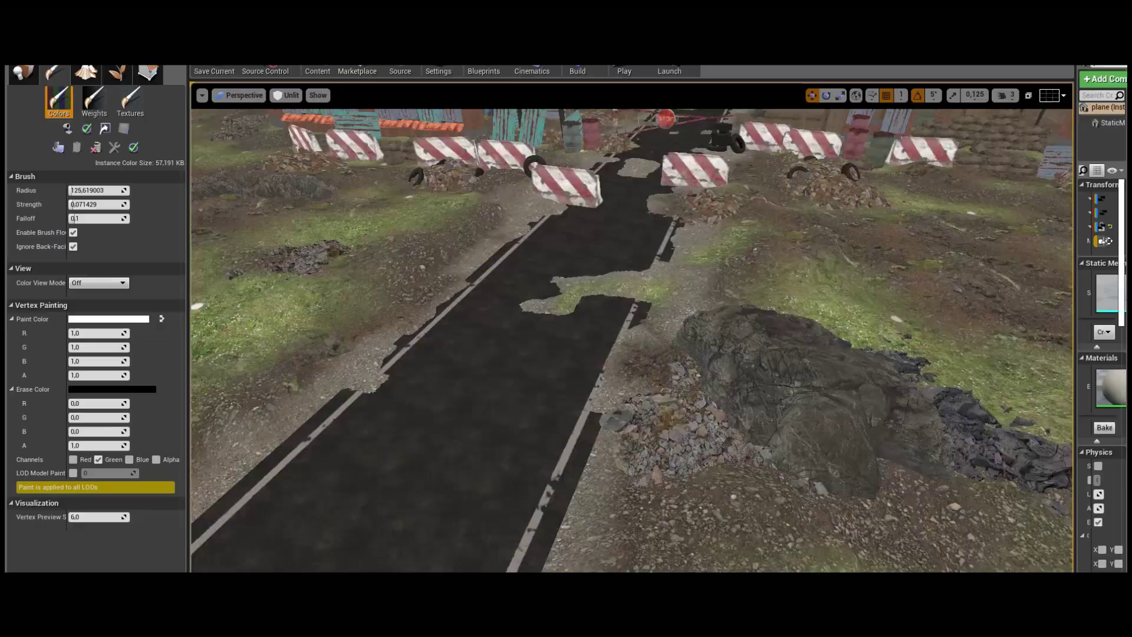
key(f)
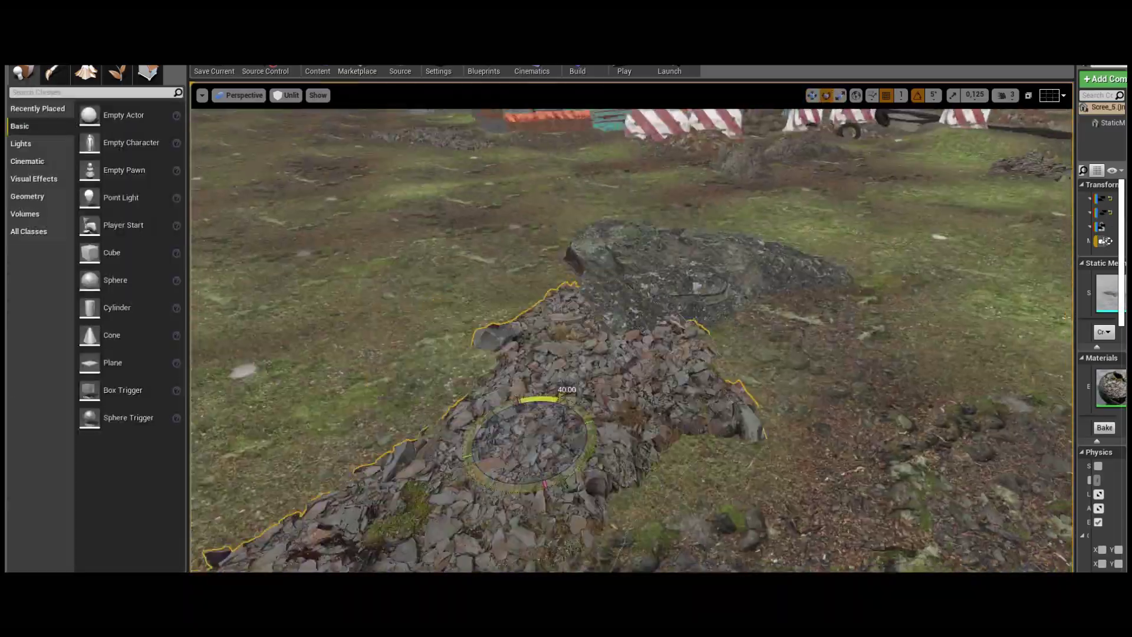
- Frame the boulder and switch to rotation to turn it against the scree pile
key(f)
key(e)
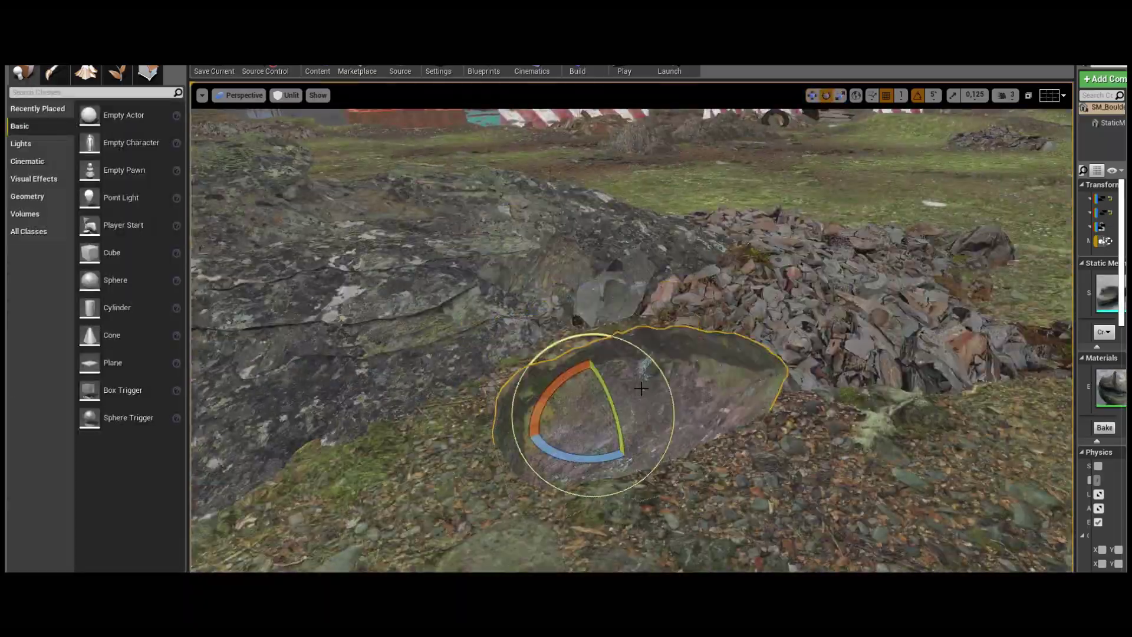